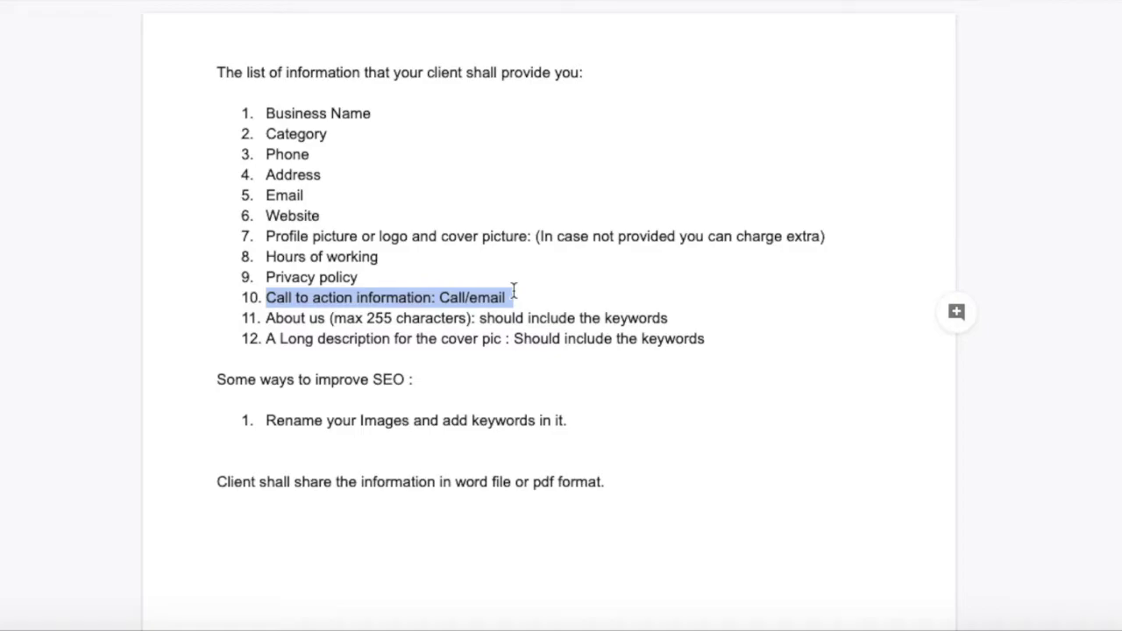
Highlight checklist items 11 and 12, About us and the cover pic description, in Google Docs.
click(309, 319)
triple_click(308, 319)
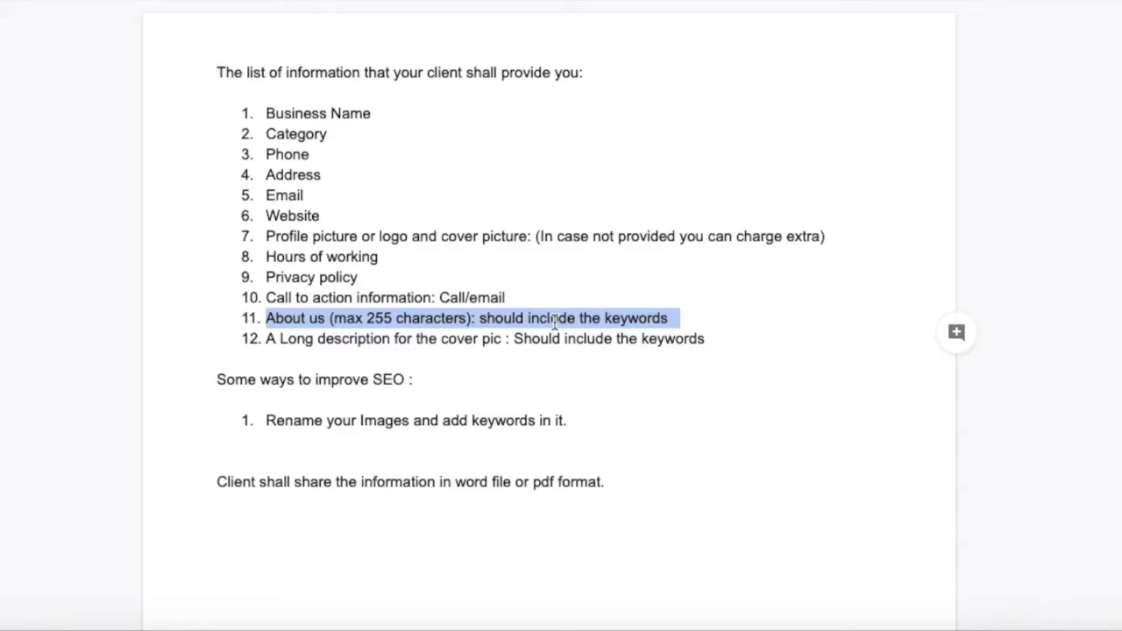
click(338, 320)
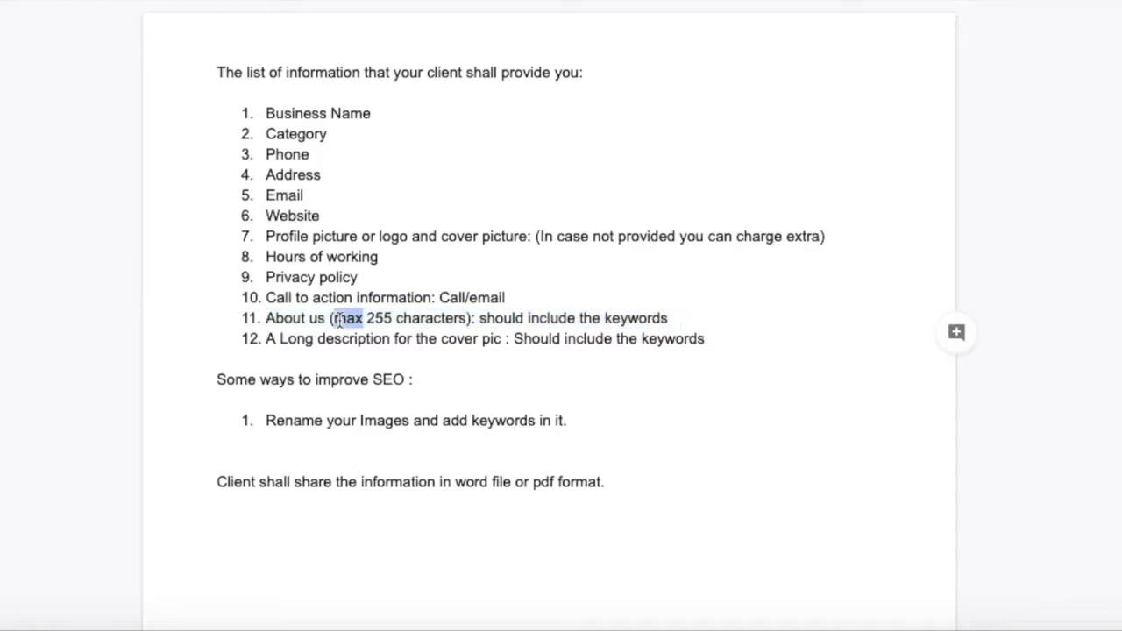
double_click(337, 320)
click(337, 320)
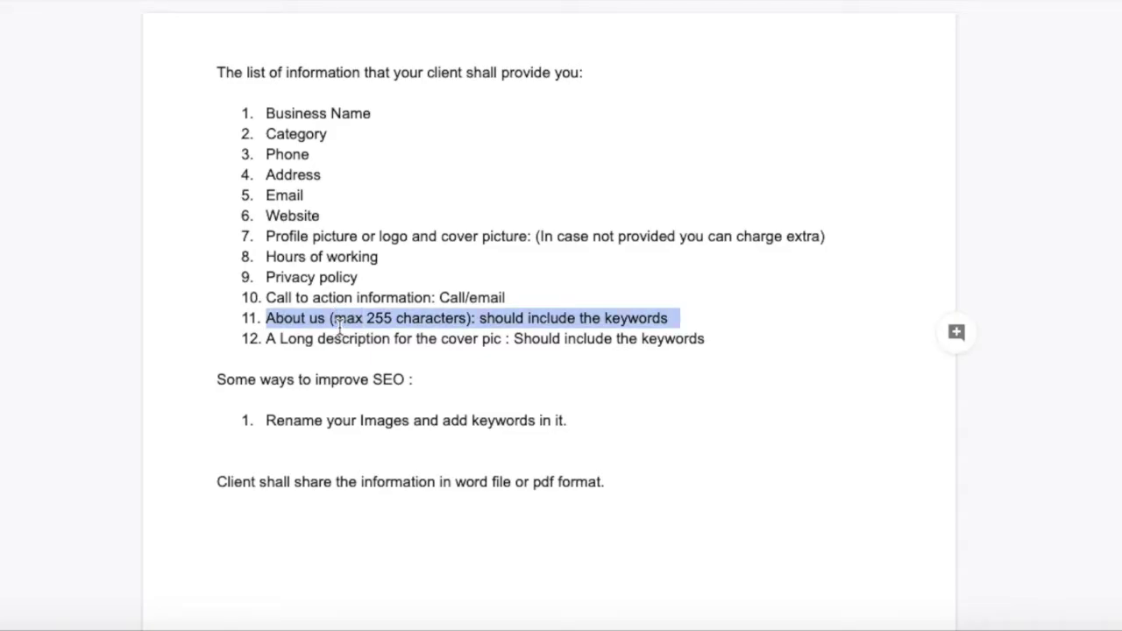
click(334, 342)
triple_click(335, 342)
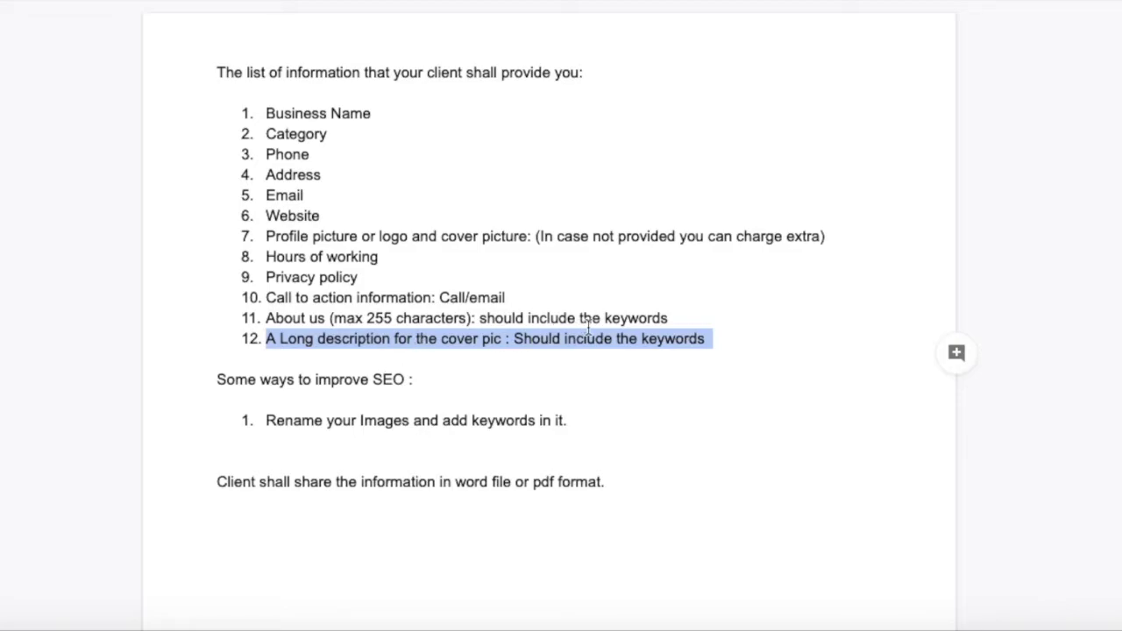
triple_click(653, 339)
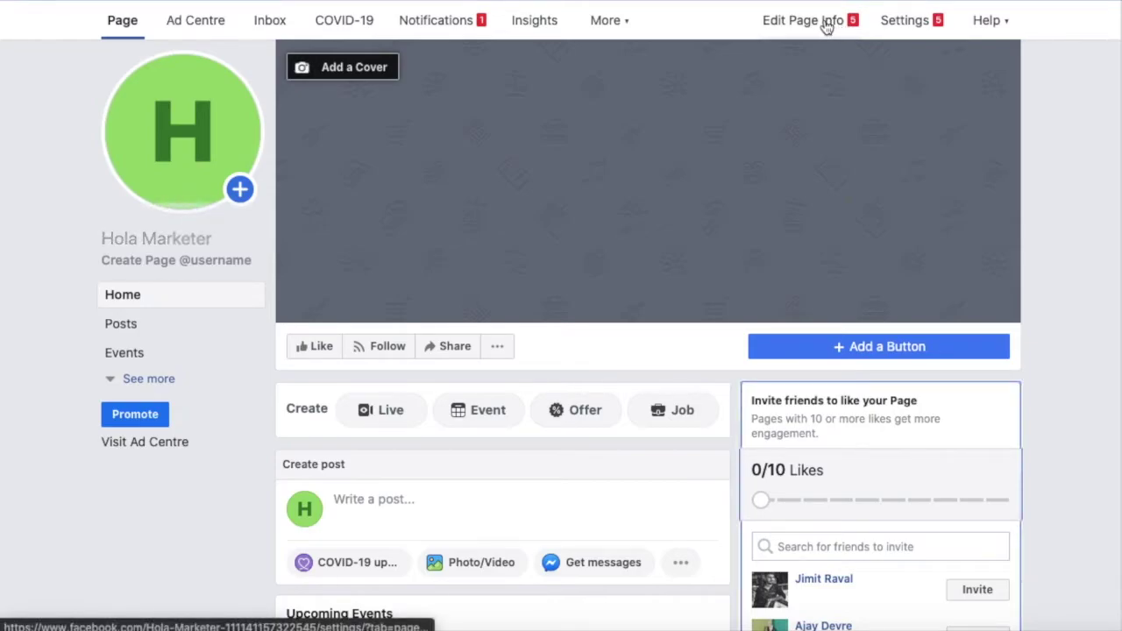
Unpublish the page from General settings, giving 'The Page isn't finished yet' as the reason.
click(826, 26)
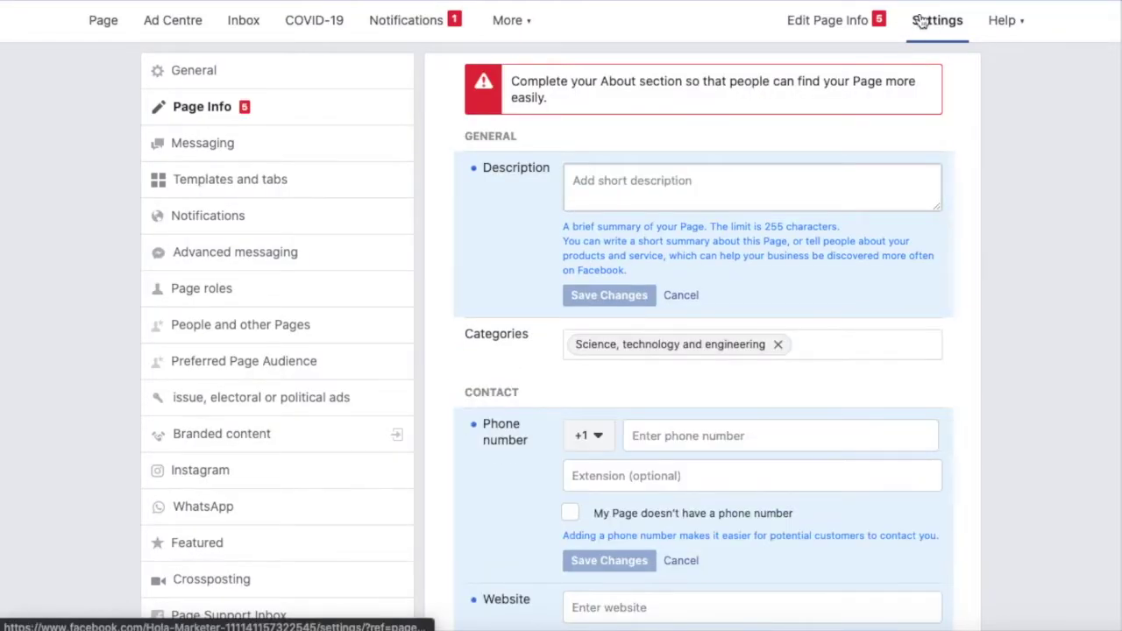
click(148, 81)
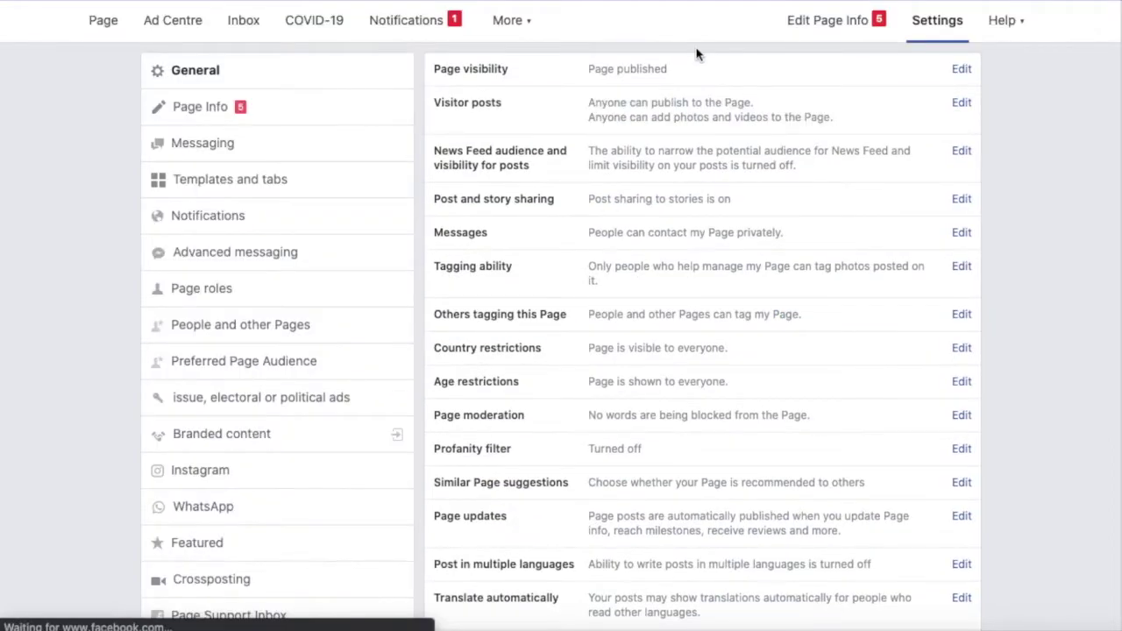
click(962, 70)
click(612, 84)
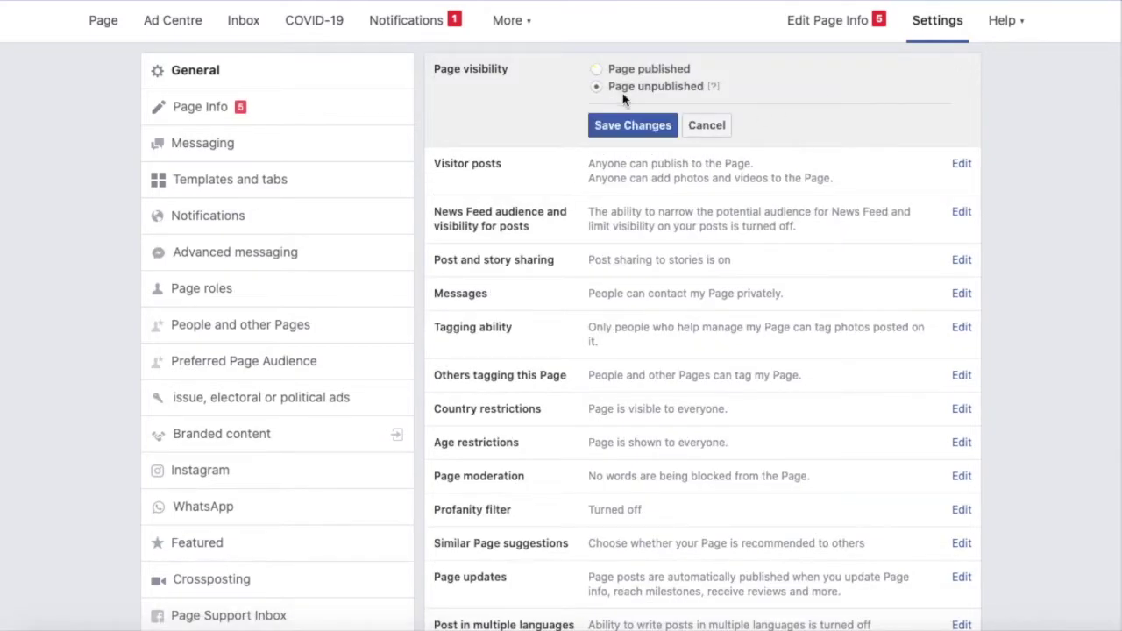
click(649, 126)
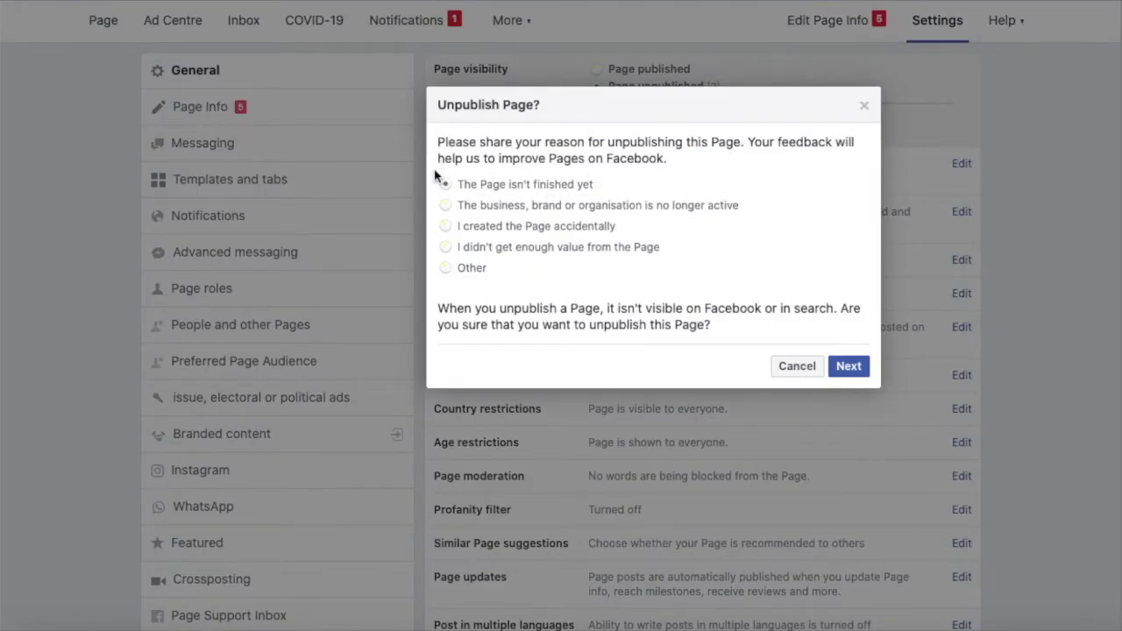
click(848, 366)
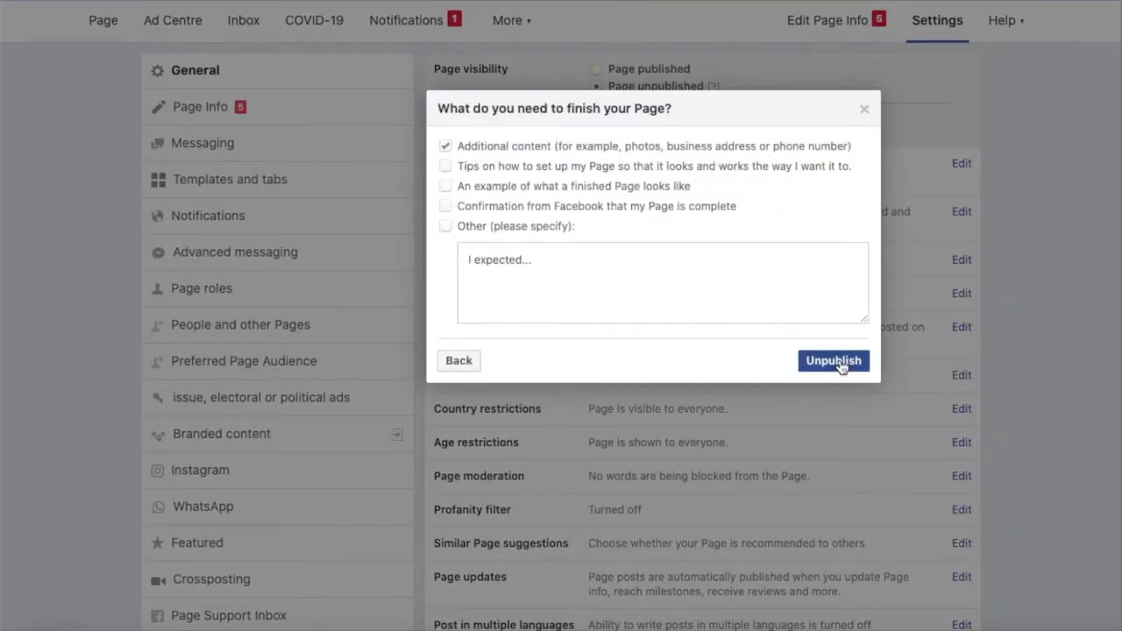
click(840, 364)
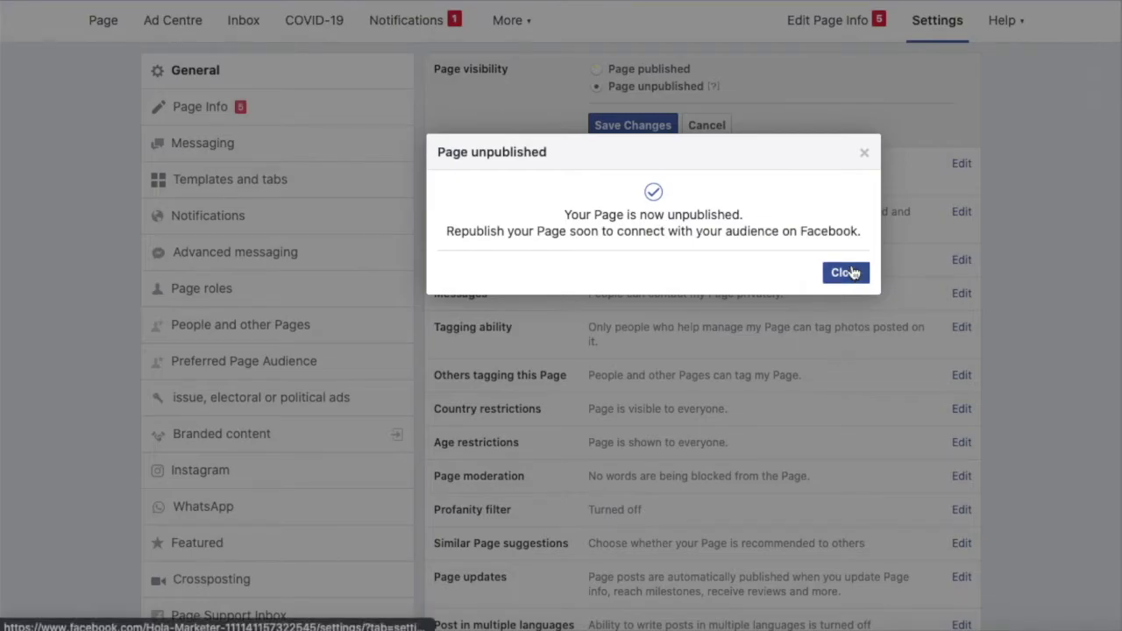
click(847, 270)
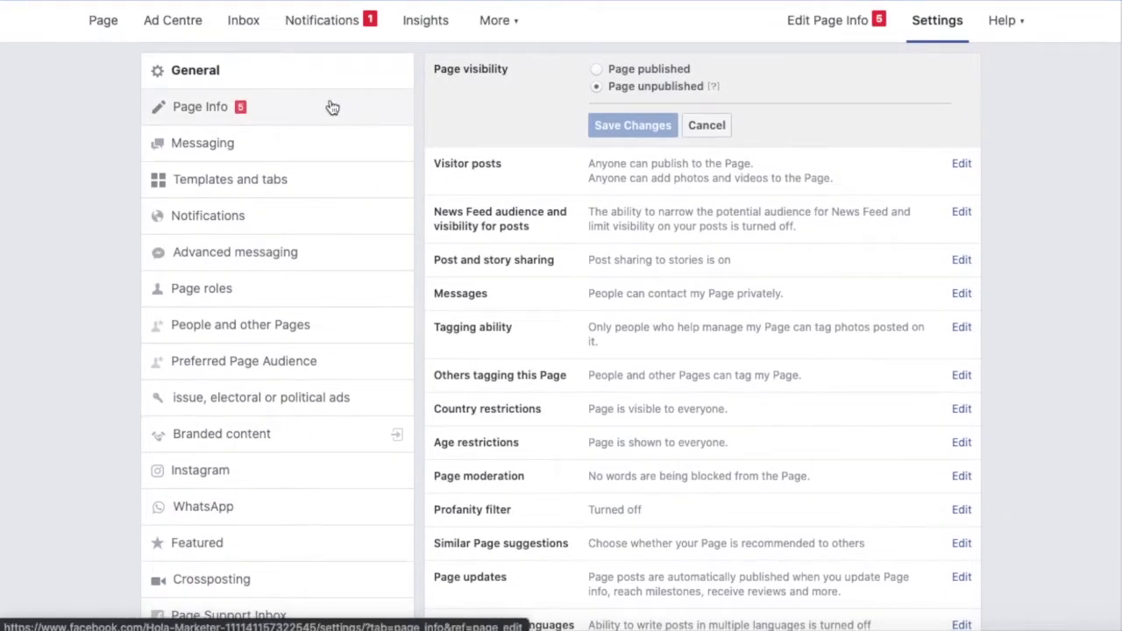
click(330, 107)
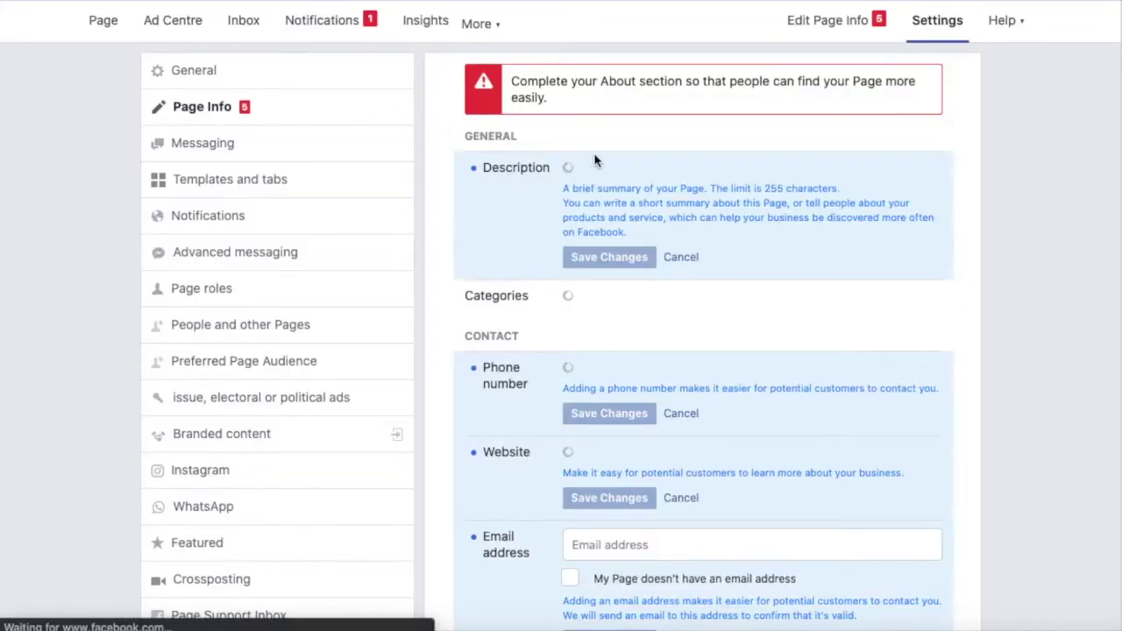
click(619, 184)
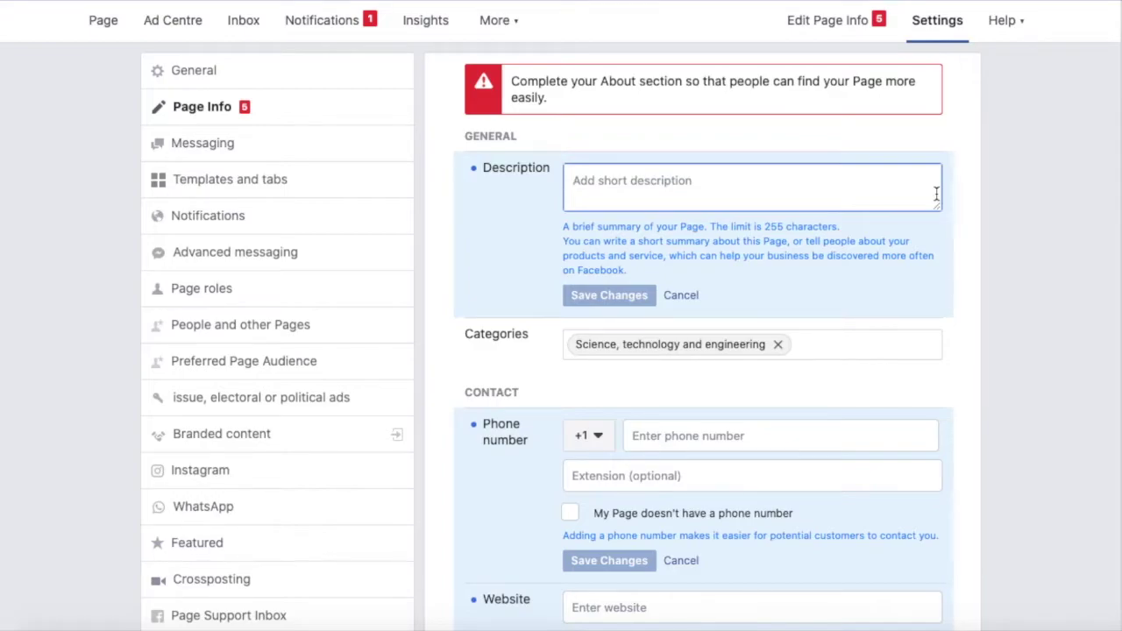
scroll(936, 193, down, 2)
click(786, 335)
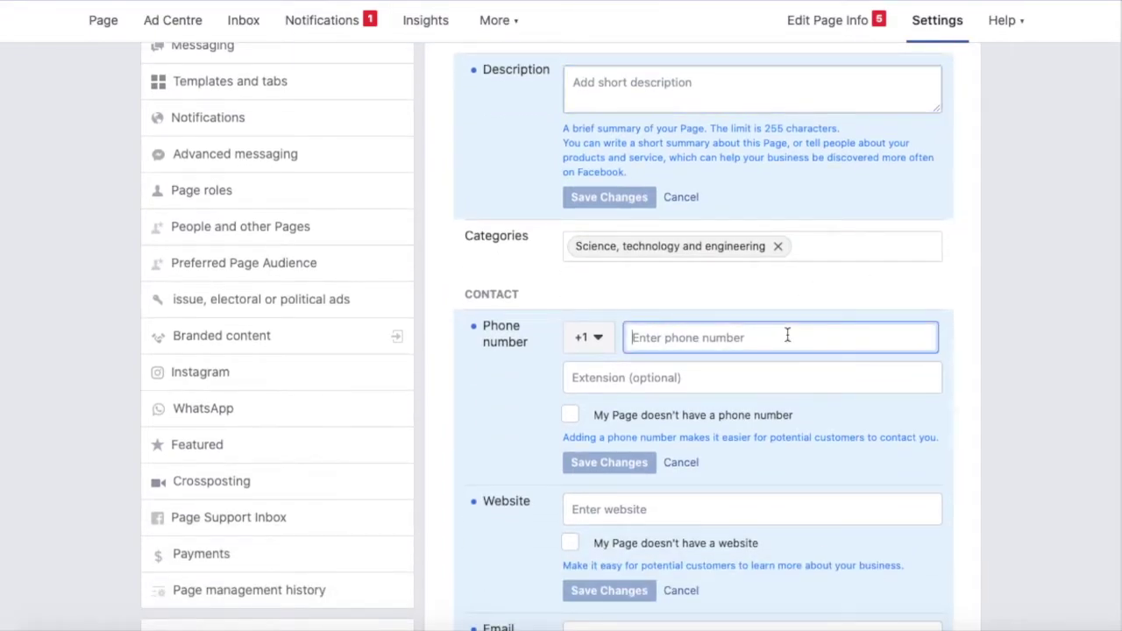
scroll(787, 335, down, 2)
text(12)
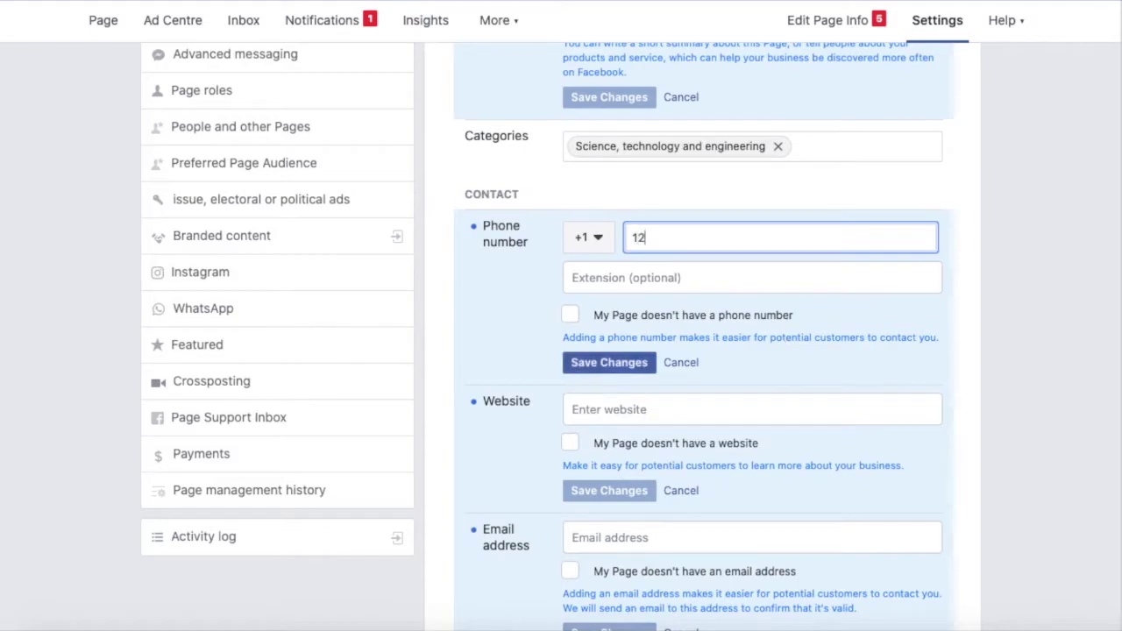
text(34567890)
click(793, 277)
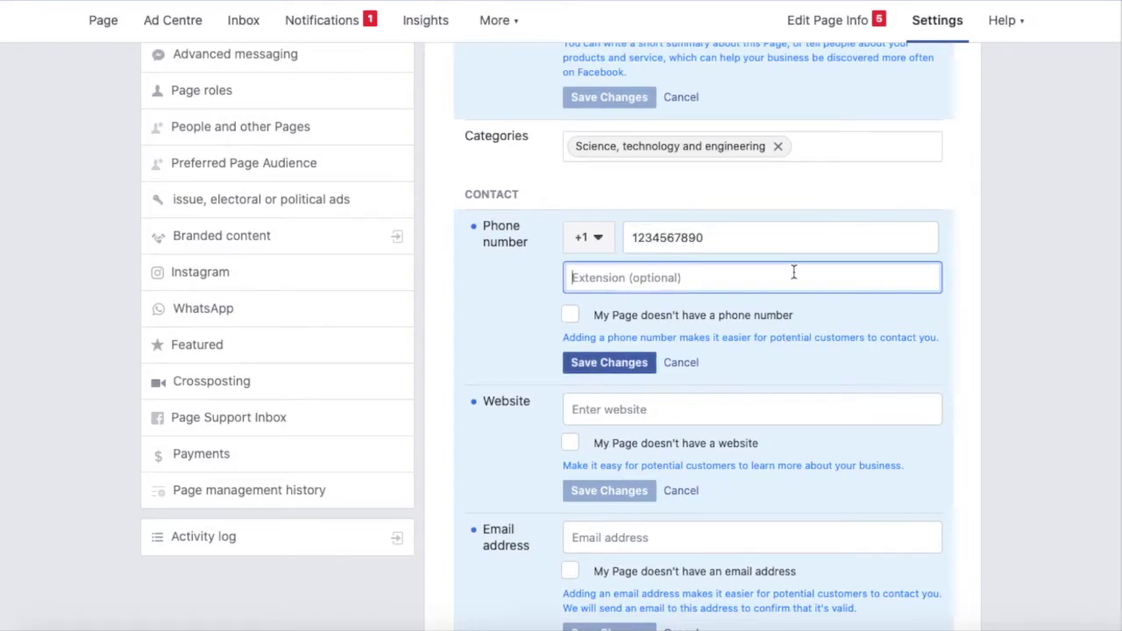
scroll(703, 278, down, 3)
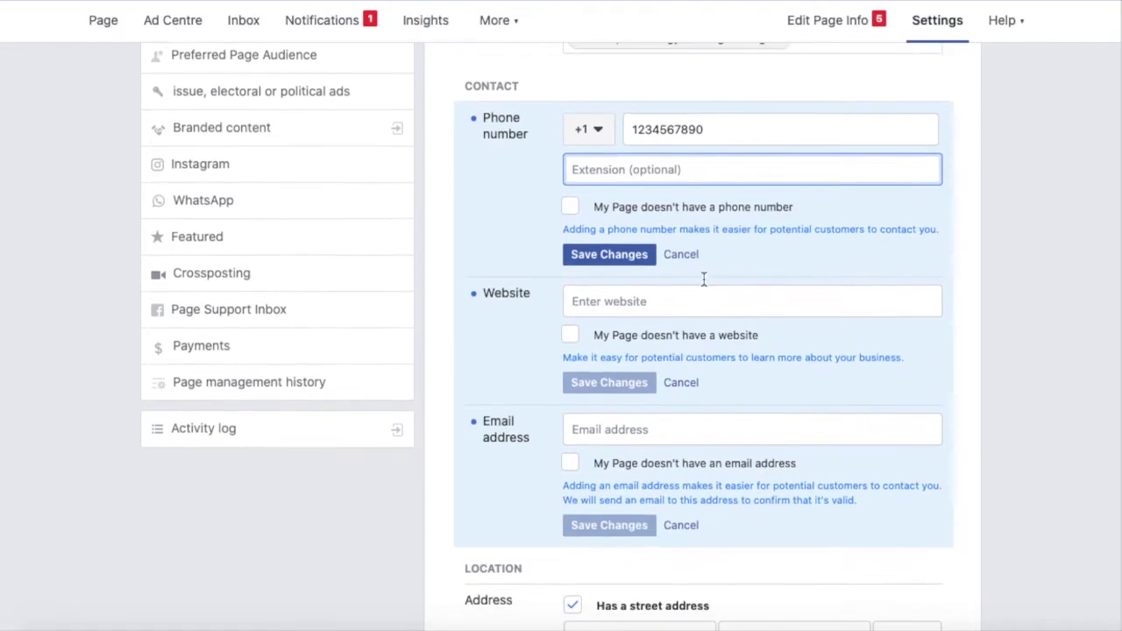
click(569, 208)
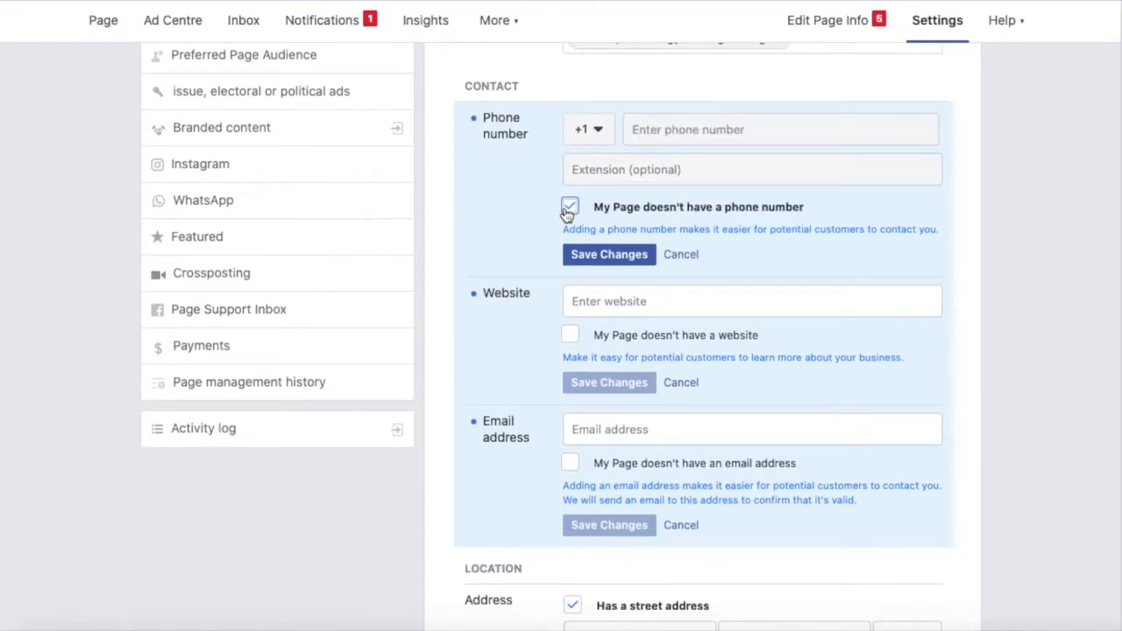
click(569, 209)
scroll(694, 253, down, 2)
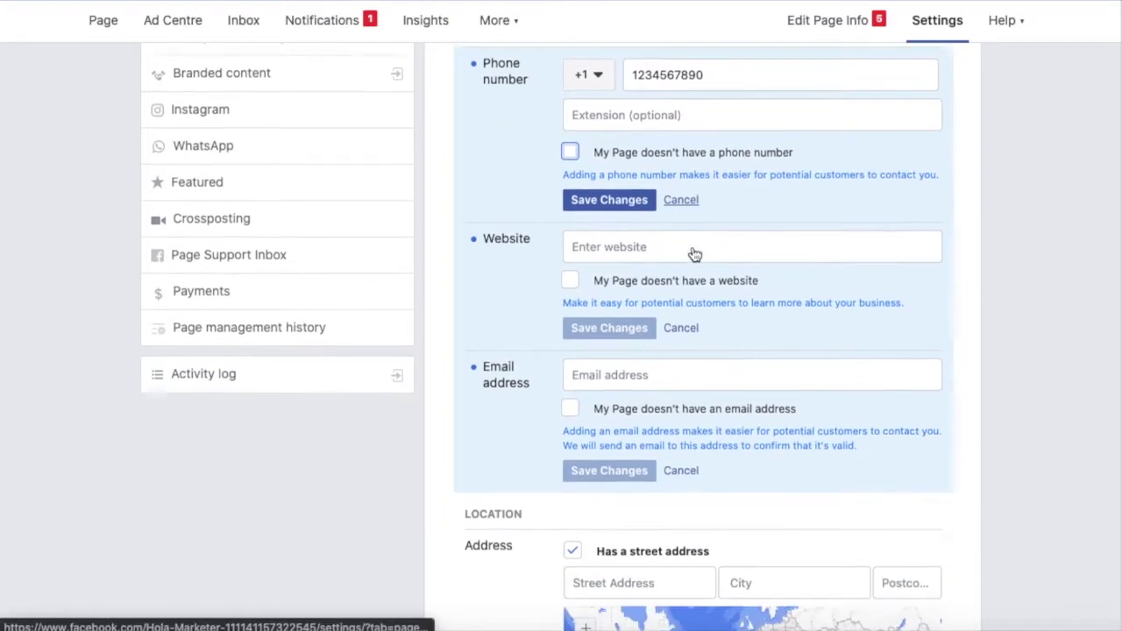
Enter hardikidevre.com as the page's website address.
click(686, 218)
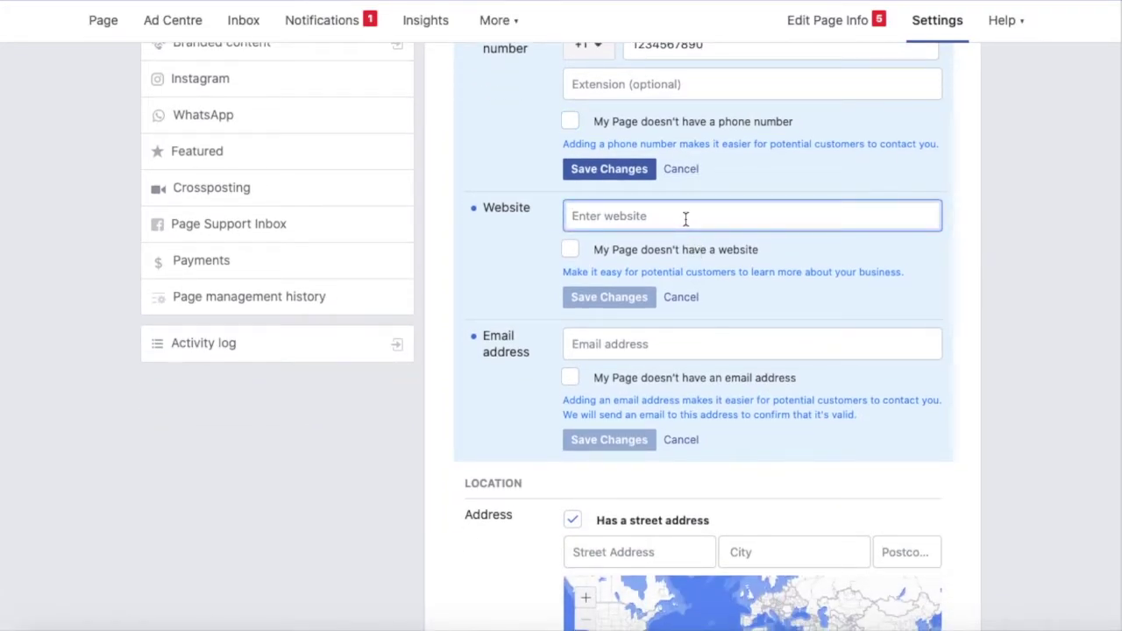
text(h)
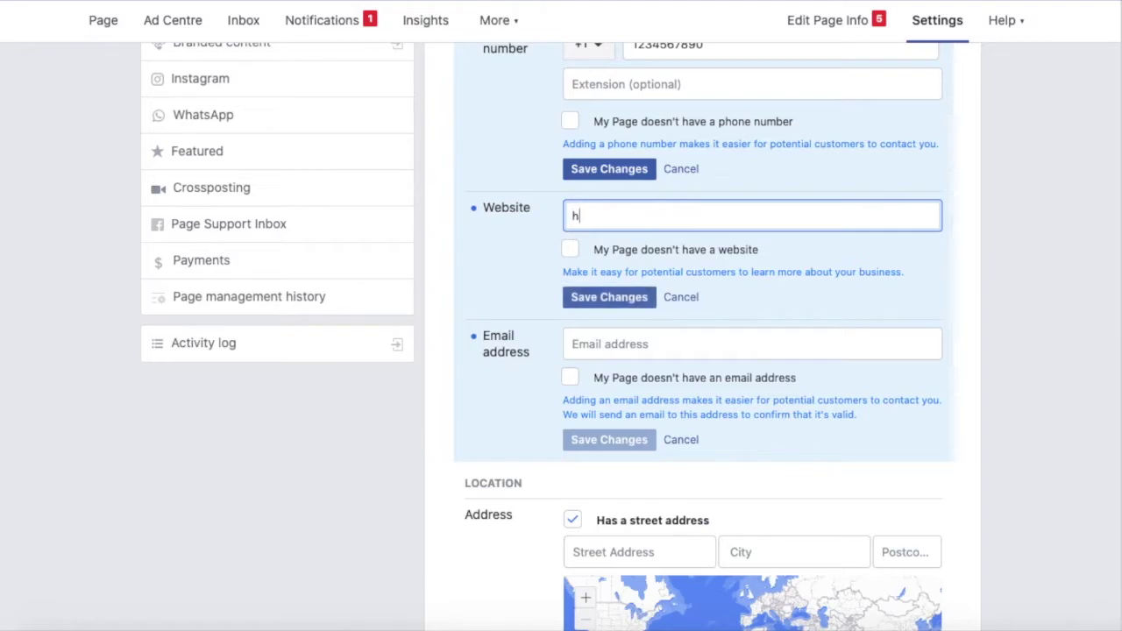
text(ardikid)
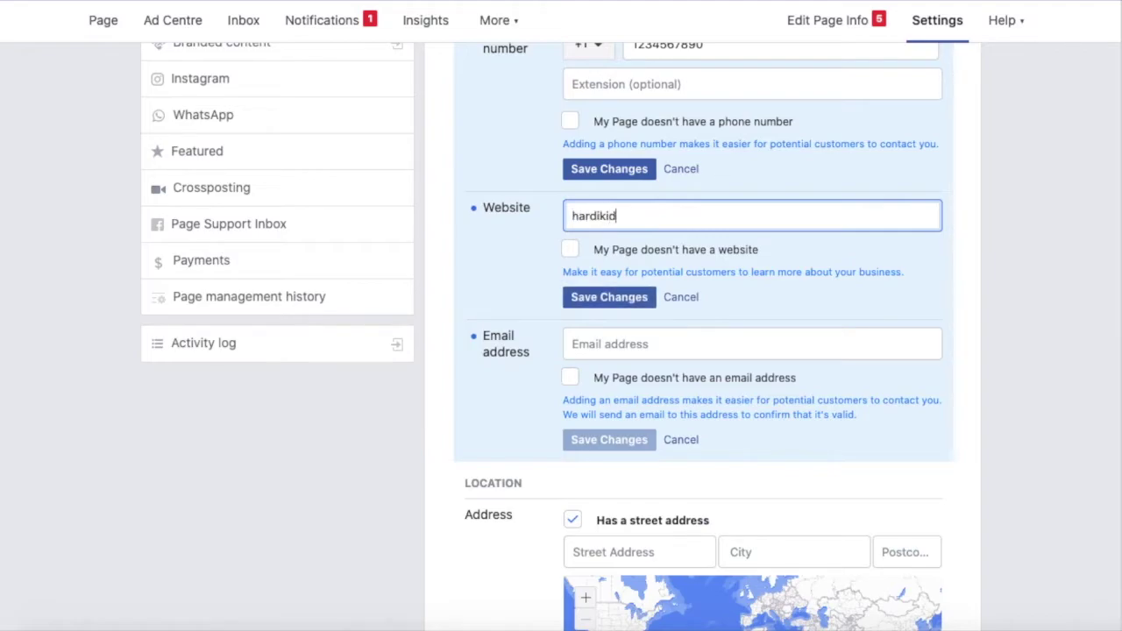
text(evre.com)
scroll(805, 265, down, 1)
scroll(804, 265, down, 3)
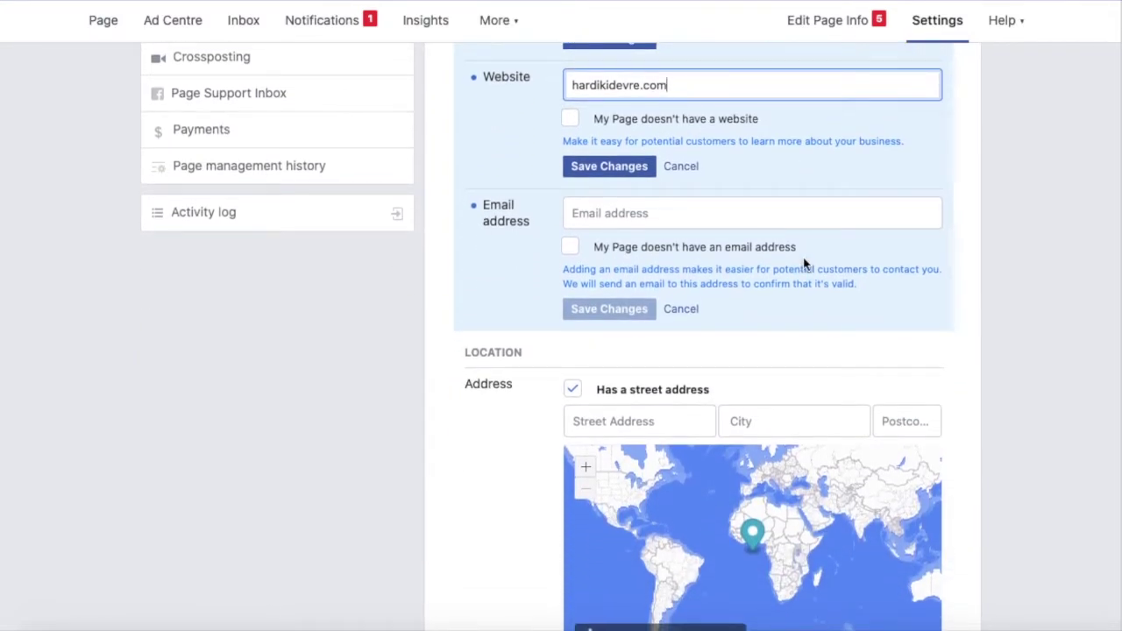
scroll(805, 265, down, 1)
Type a contact email, then tick 'My Page doesn't have an email address'.
click(619, 176)
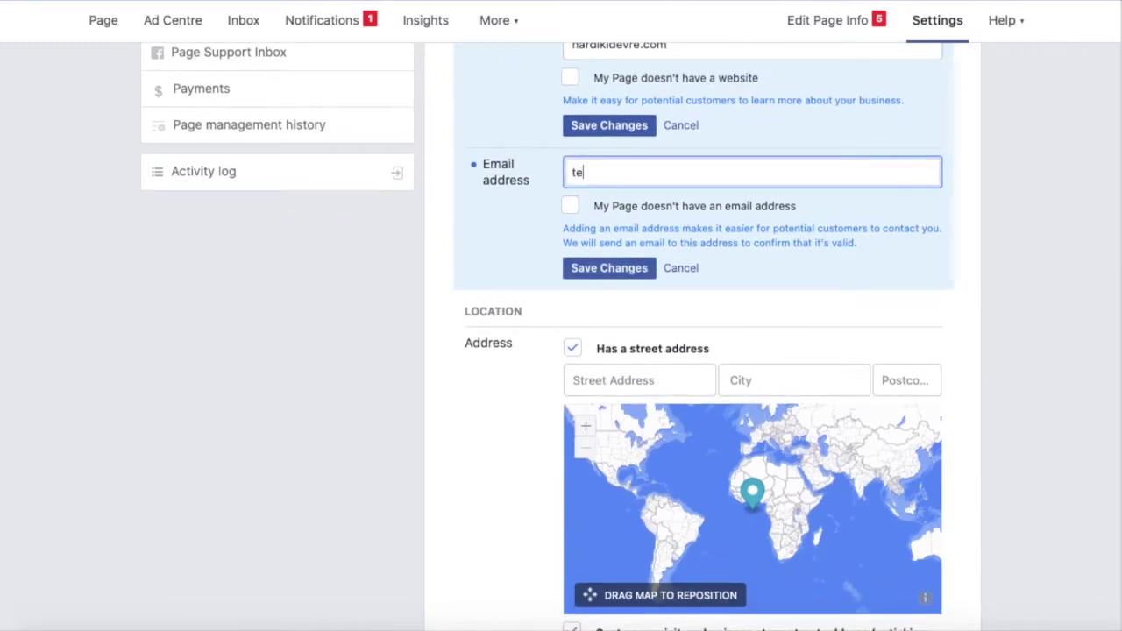
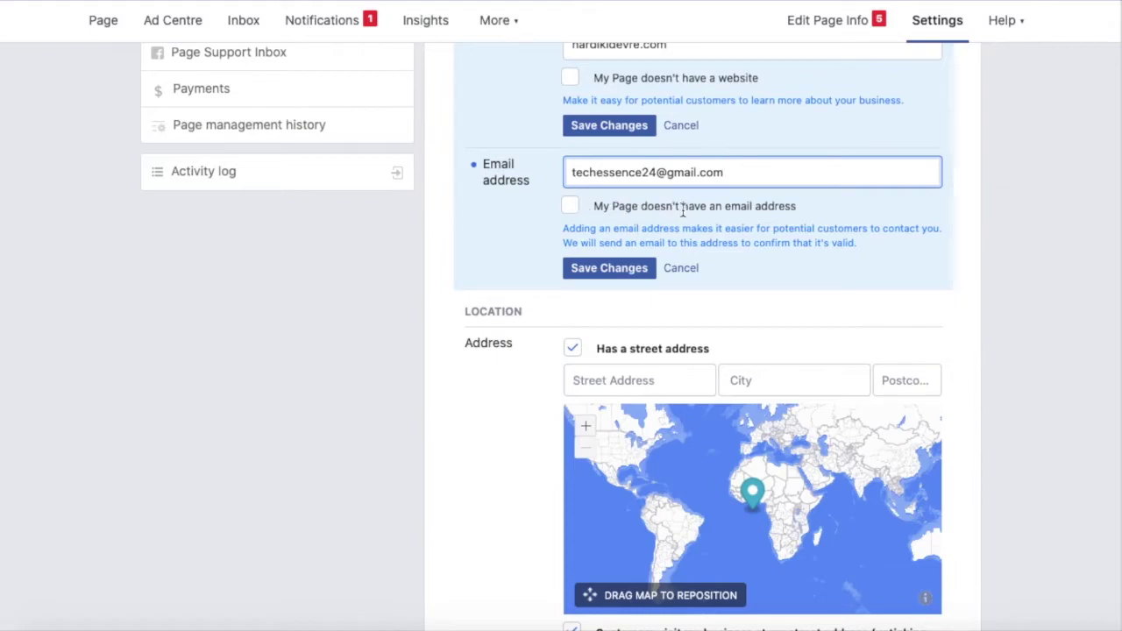
scroll(684, 215, down, 1)
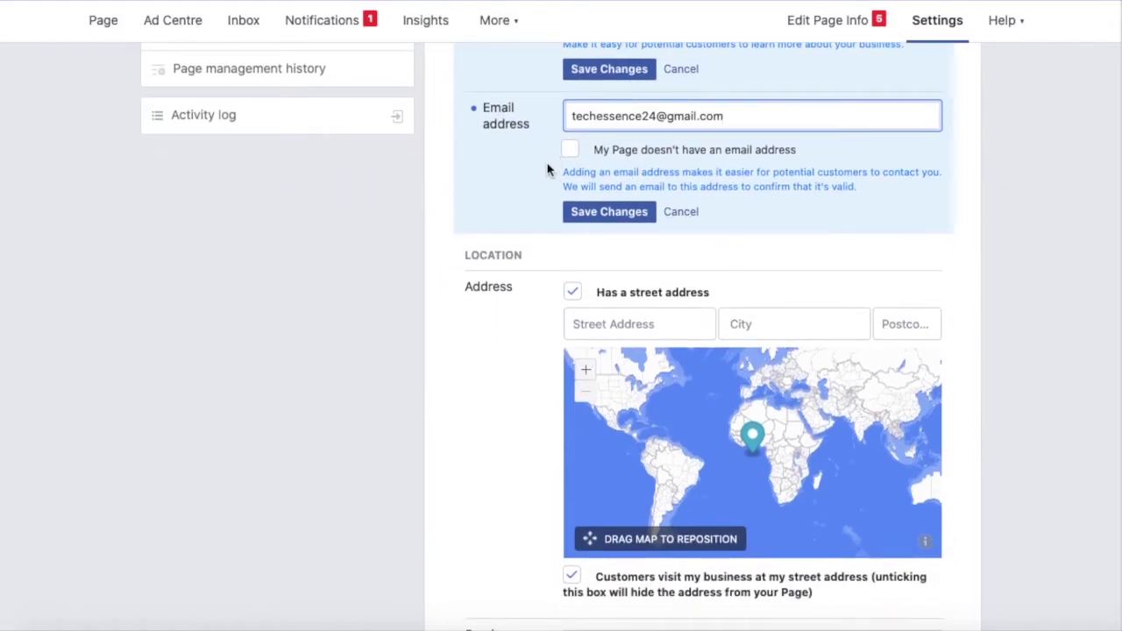
click(570, 151)
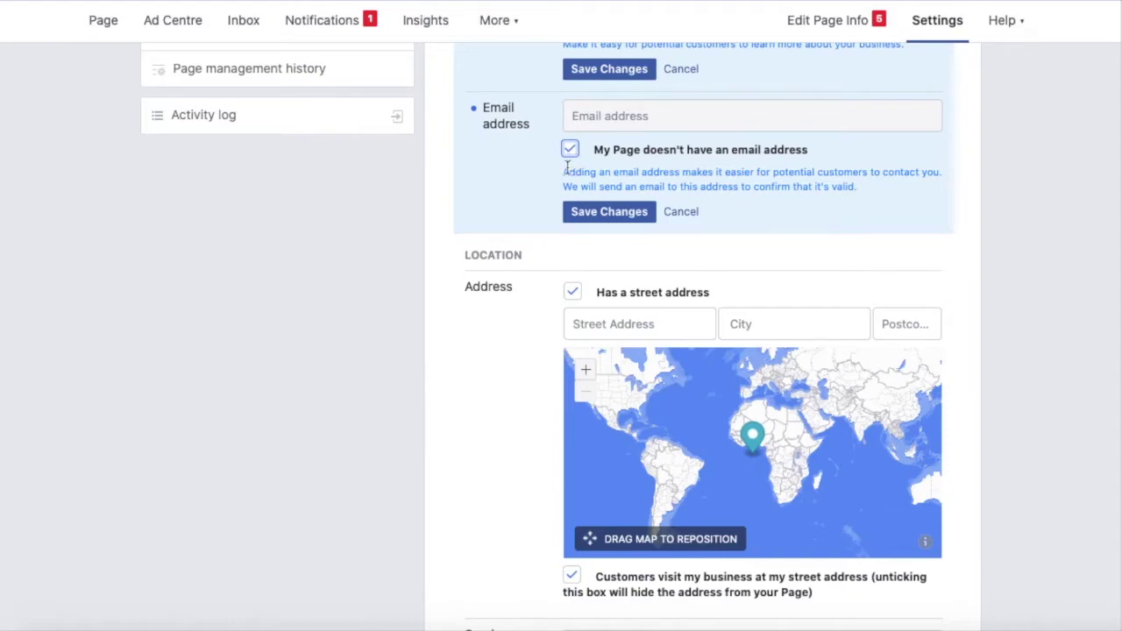
scroll(537, 251, down, 1)
Edit the contact phone number, replacing its final digit with 1.
scroll(534, 254, up, 6)
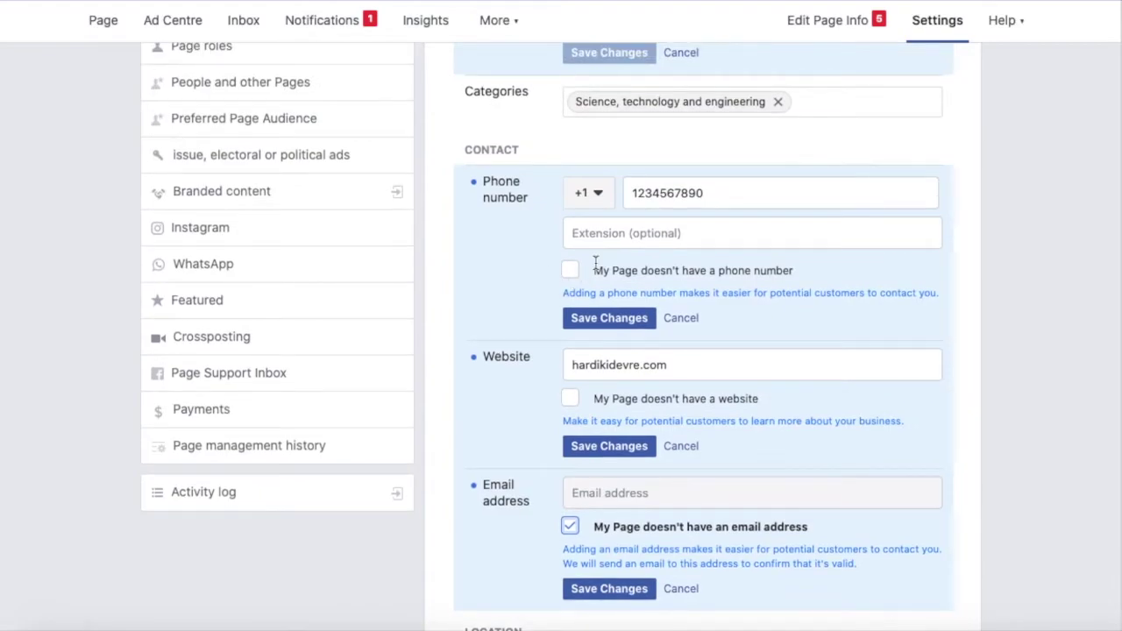
scroll(596, 260, up, 2)
scroll(594, 331, down, 2)
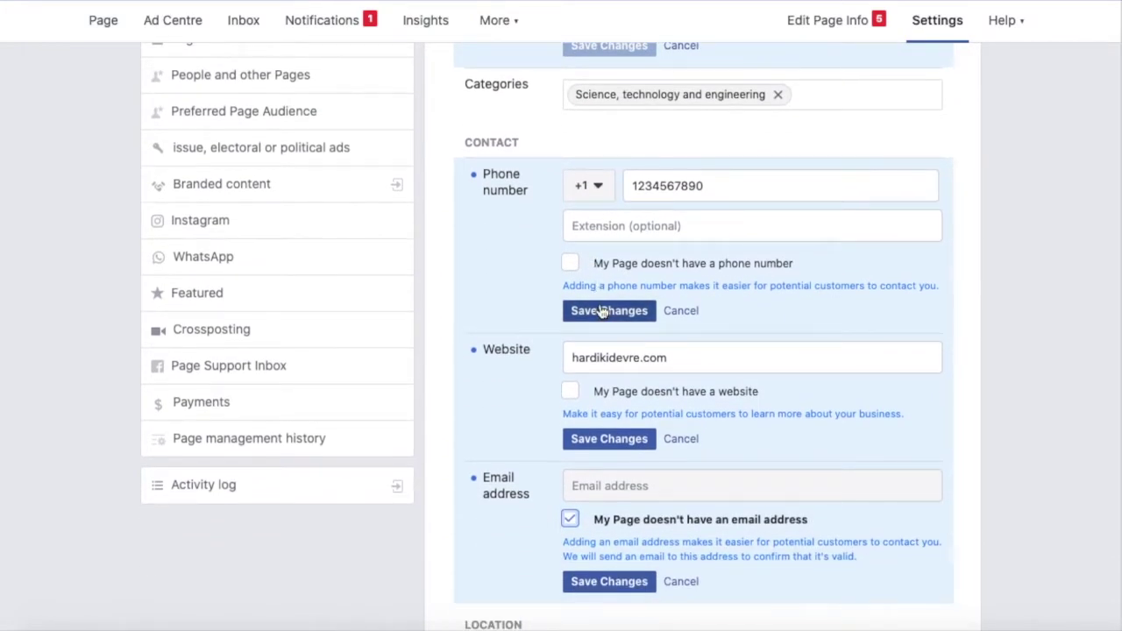
key(BackSpace)
key(BackSpace)
key(BackSpace)
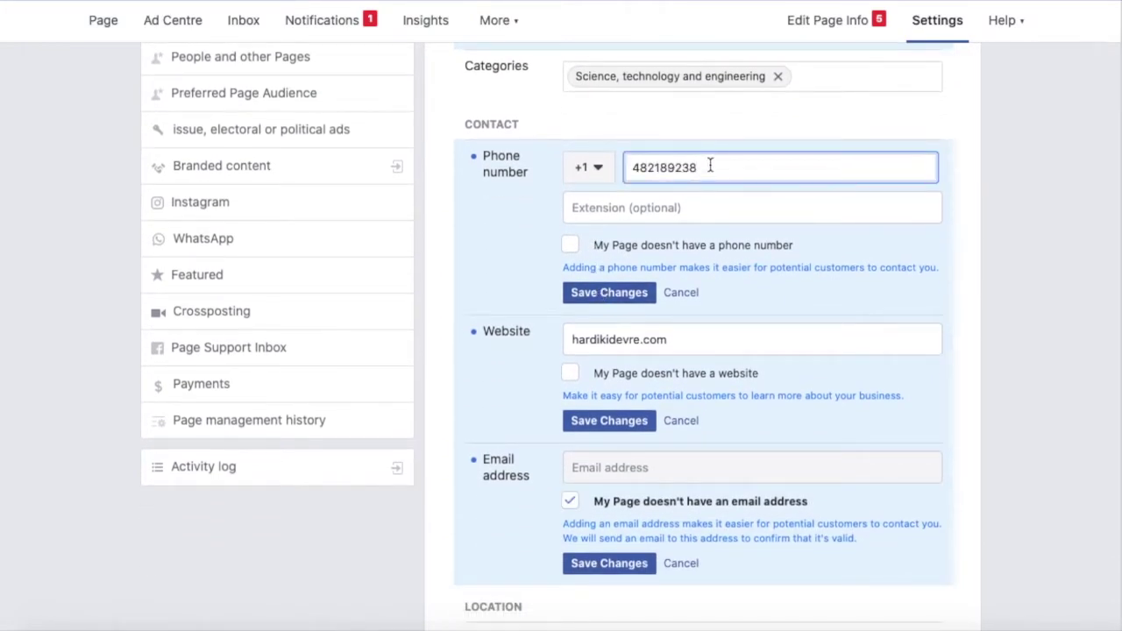
click(659, 165)
click(698, 164)
text(1)
Save the new phone number and begin the street address with 'D'.
click(610, 292)
scroll(610, 254, down, 4)
scroll(607, 254, down, 2)
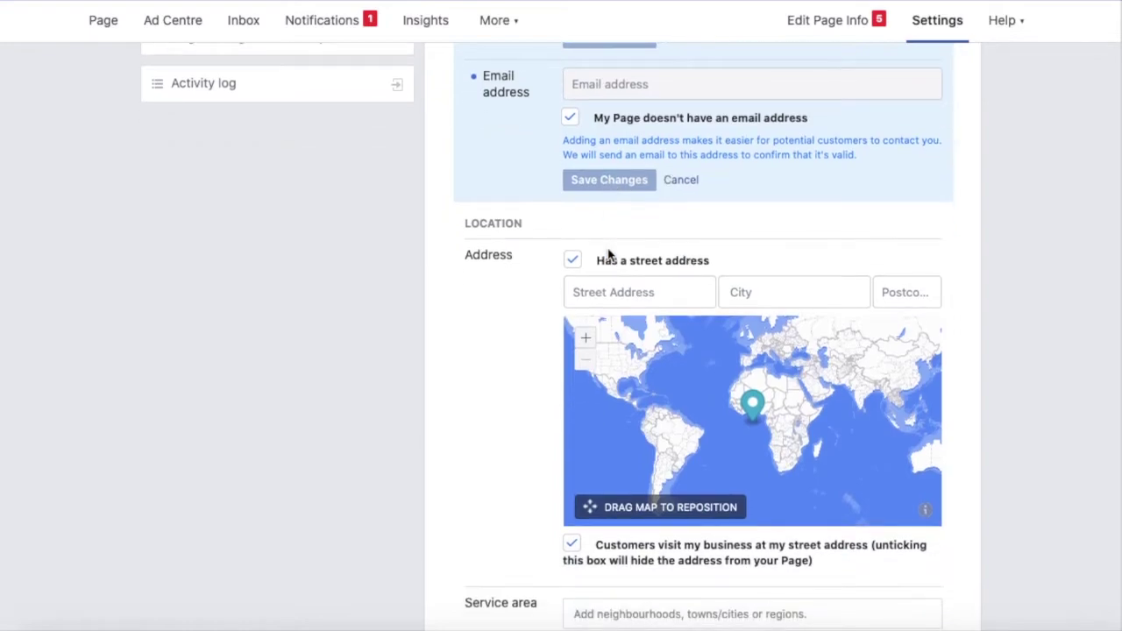
click(613, 237)
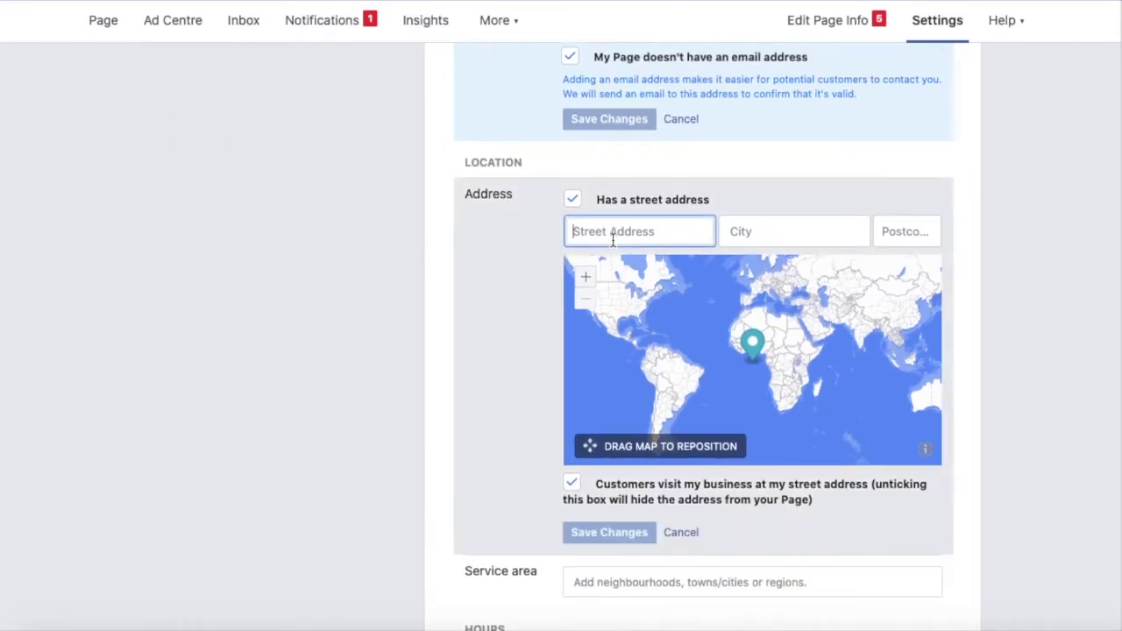
text(DAIICT)
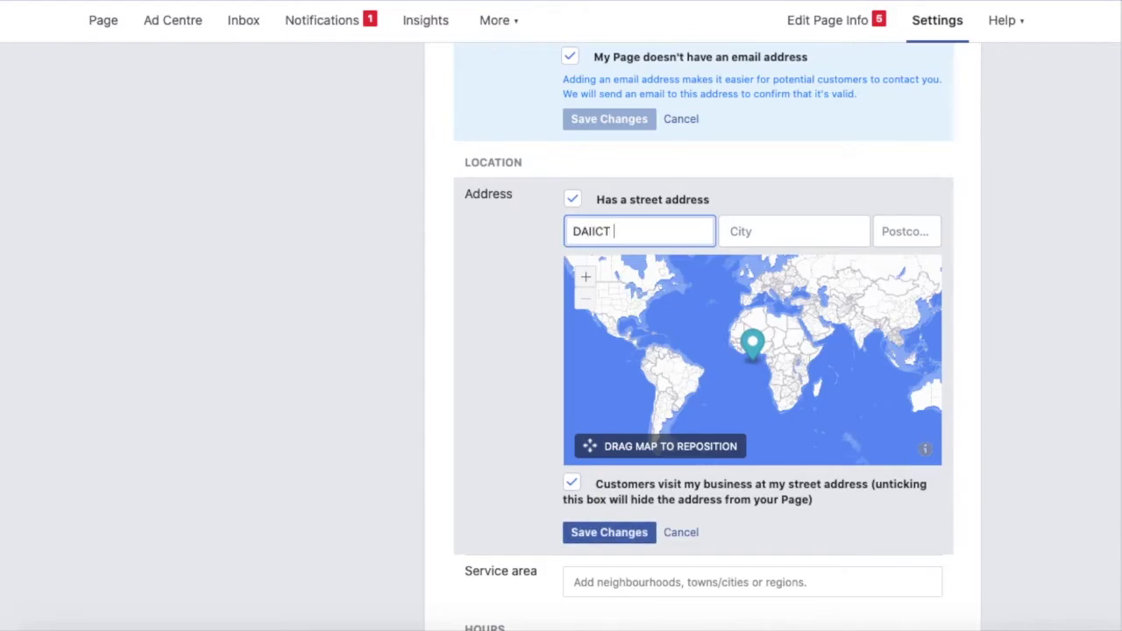
Set the city to Gandhinagar, Gujarat and reposition the map pin.
click(737, 231)
text(GAND)
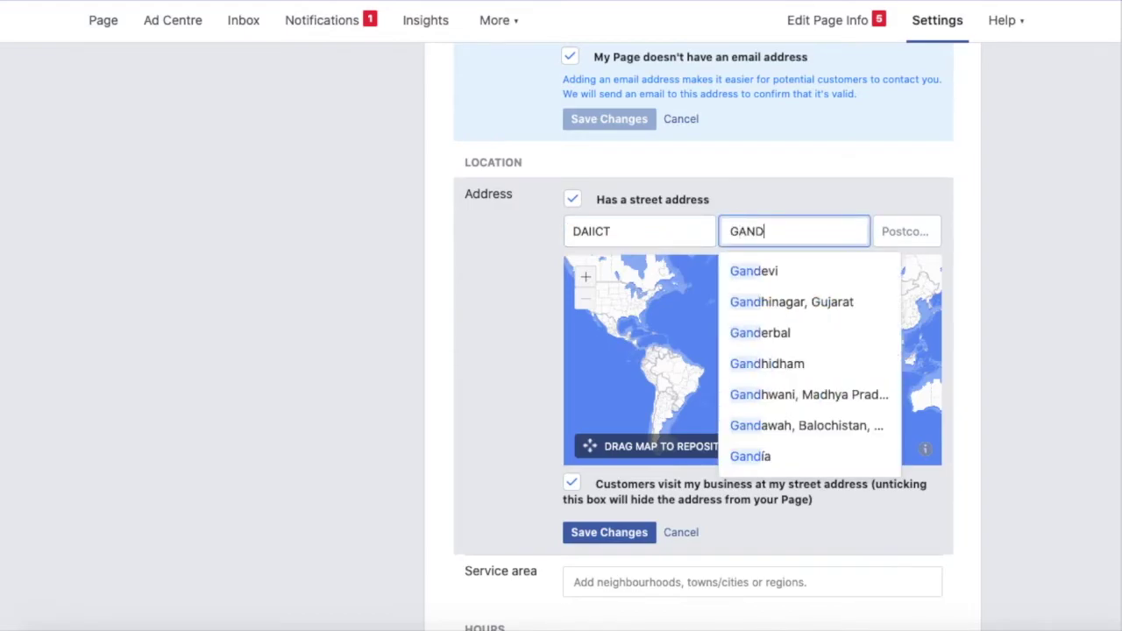
click(751, 302)
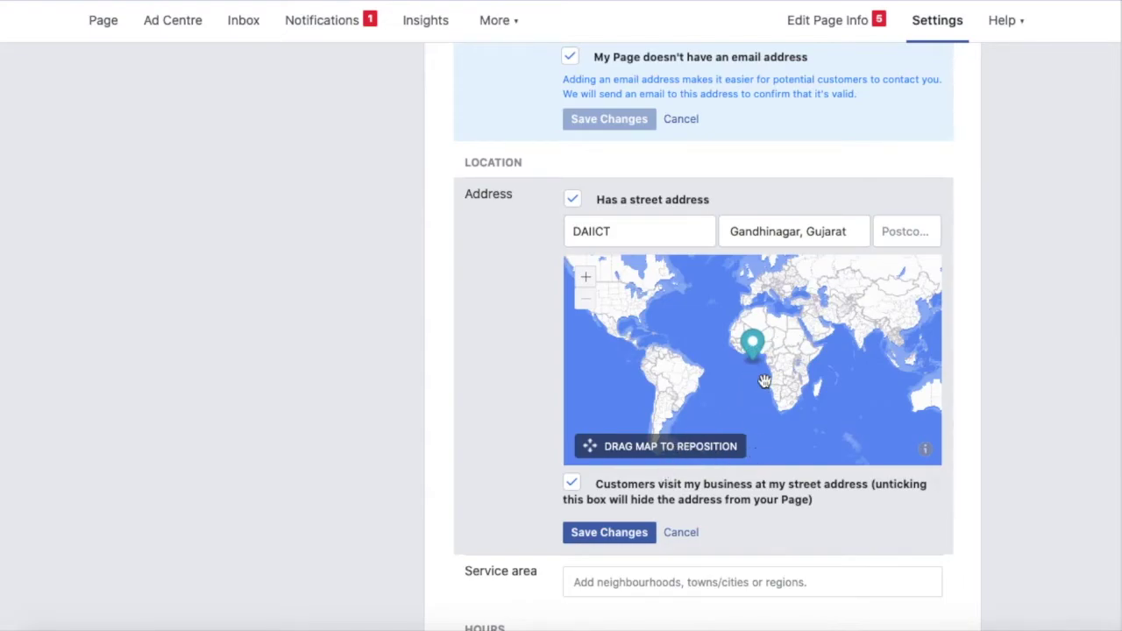
drag(753, 337, 856, 314)
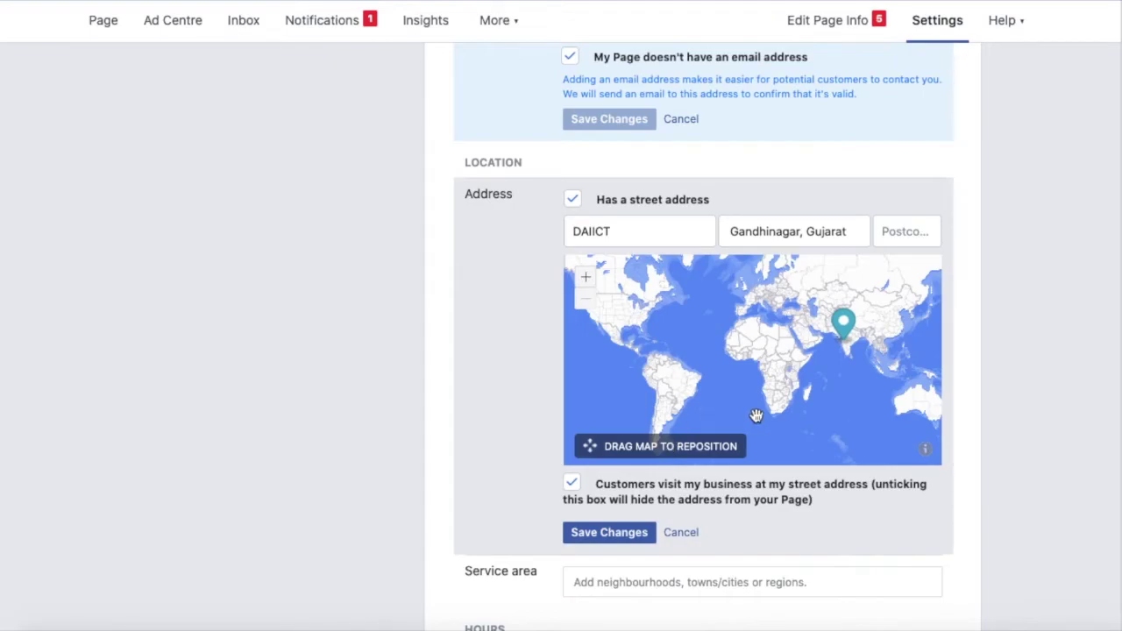
scroll(1000, 409, down, 2)
scroll(999, 409, down, 1)
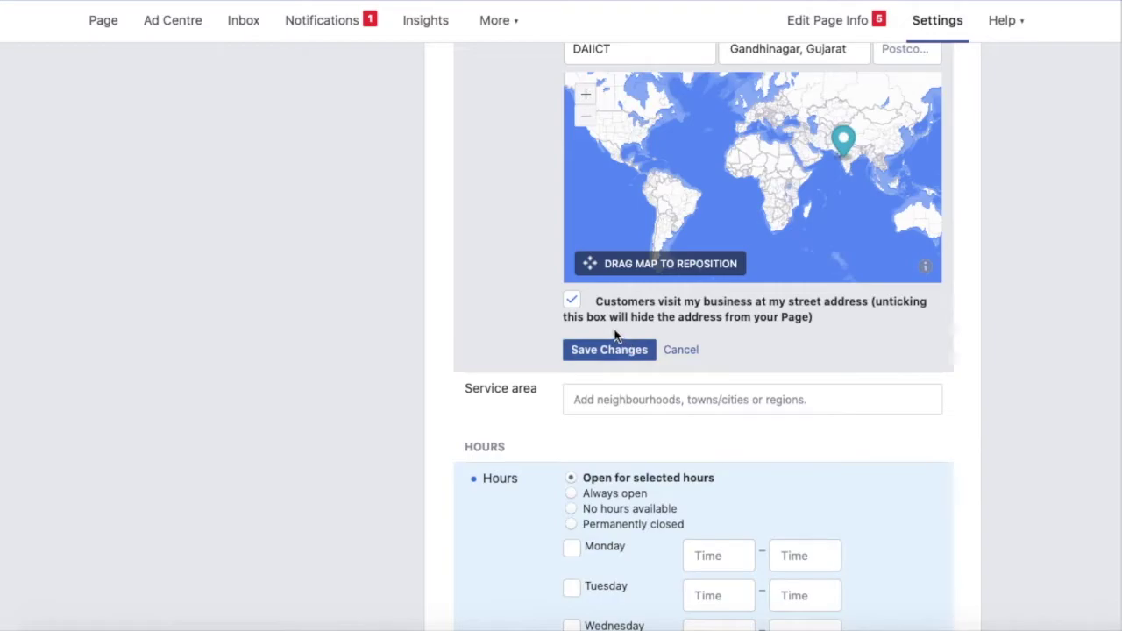
Keep Ahmedabad, India as the service area, clearing a trial 'Baroda' search.
scroll(728, 319, down, 3)
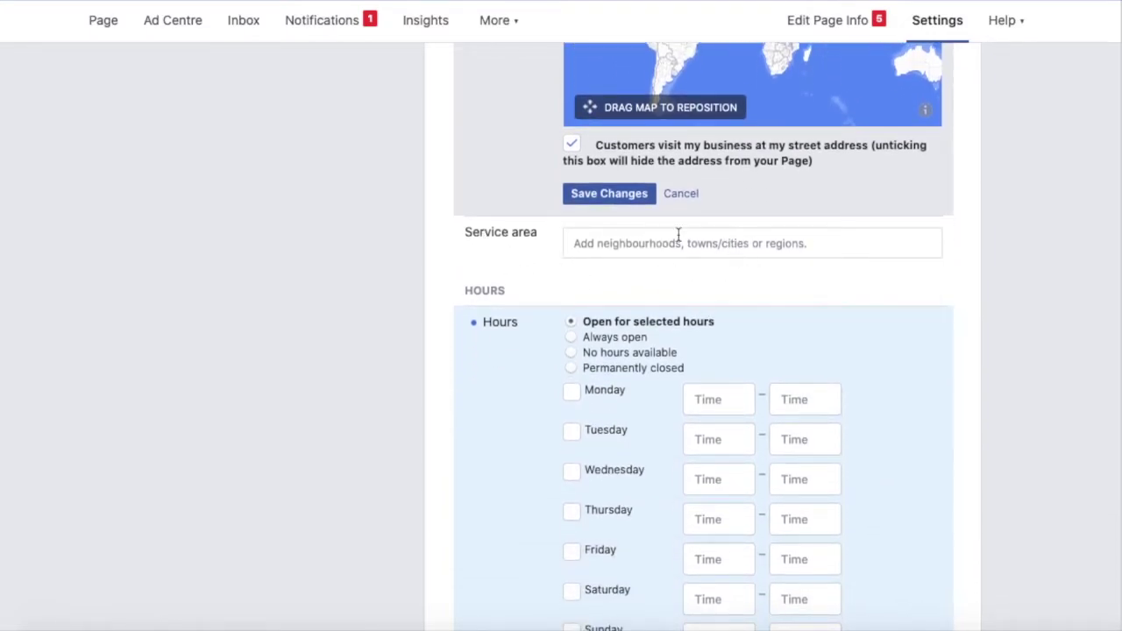
click(614, 243)
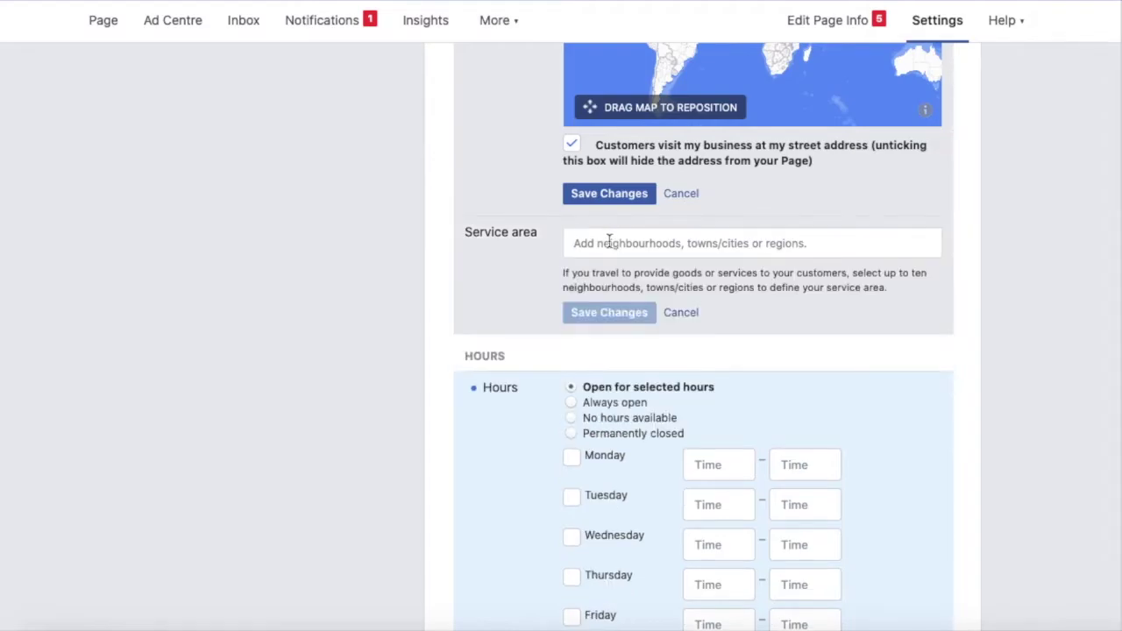
text(Baroda)
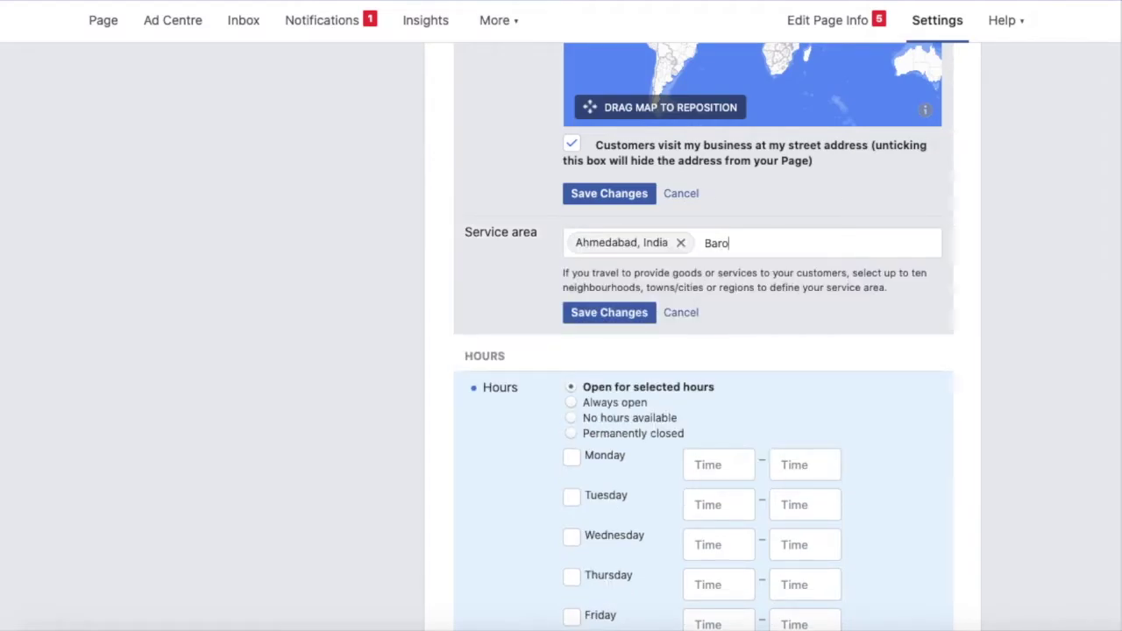
key(BackSpace)
key(BackSpace)
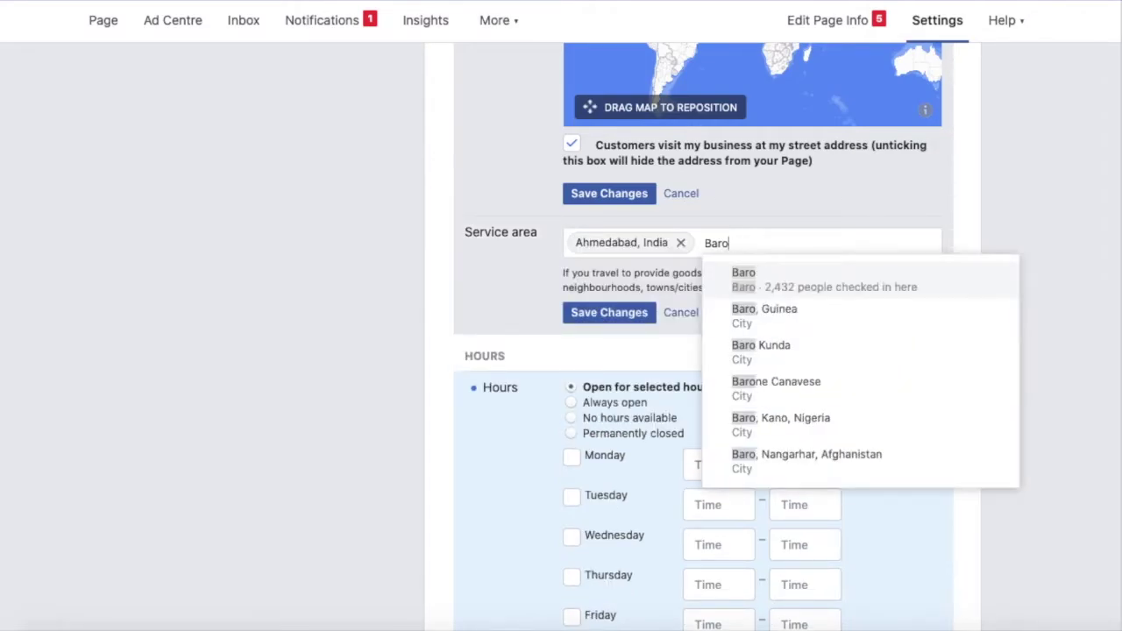
key(BackSpace)
key(BackSpace)
key(BackSpace)
key(BackSpace)
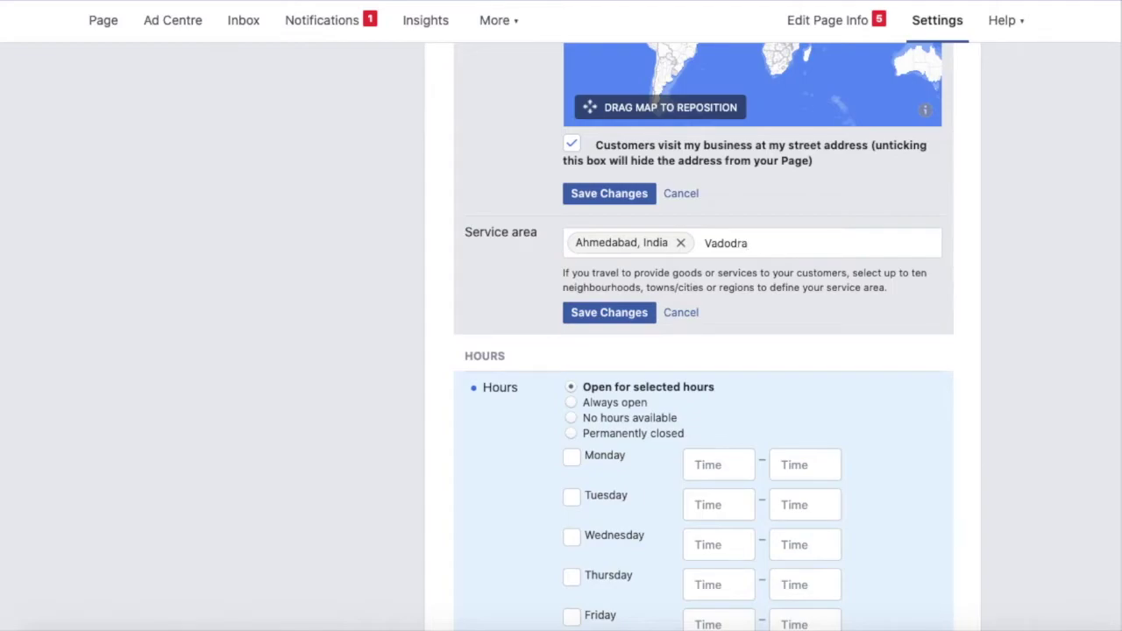
key(BackSpace)
key(BackSpace)
key(BackSpace)
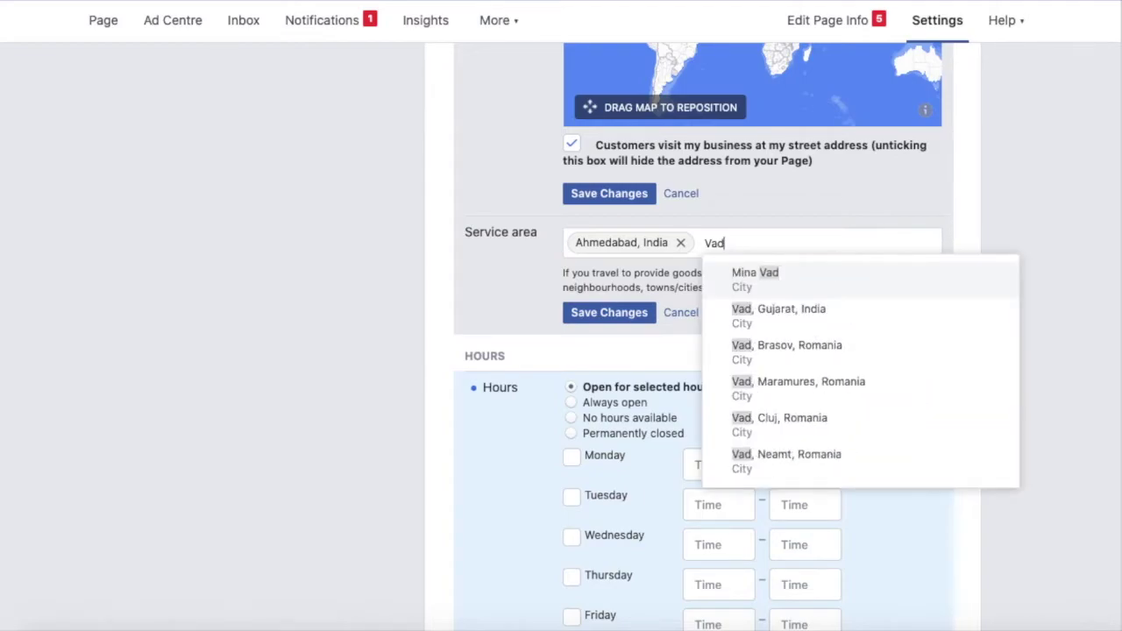
key(BackSpace)
key(BackSpace)
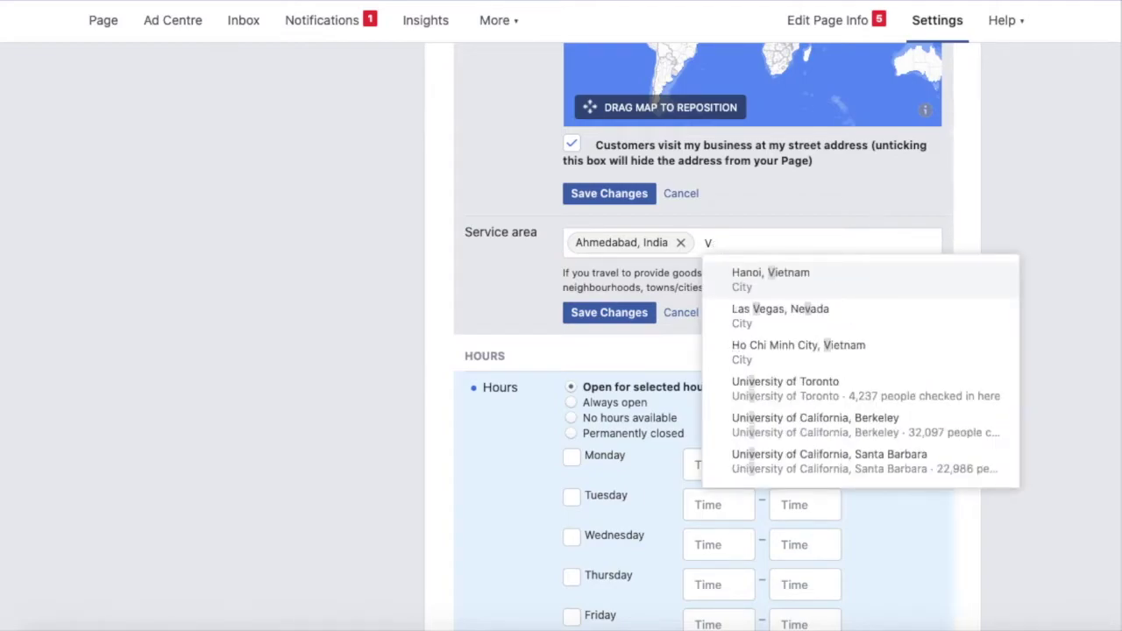
key(BackSpace)
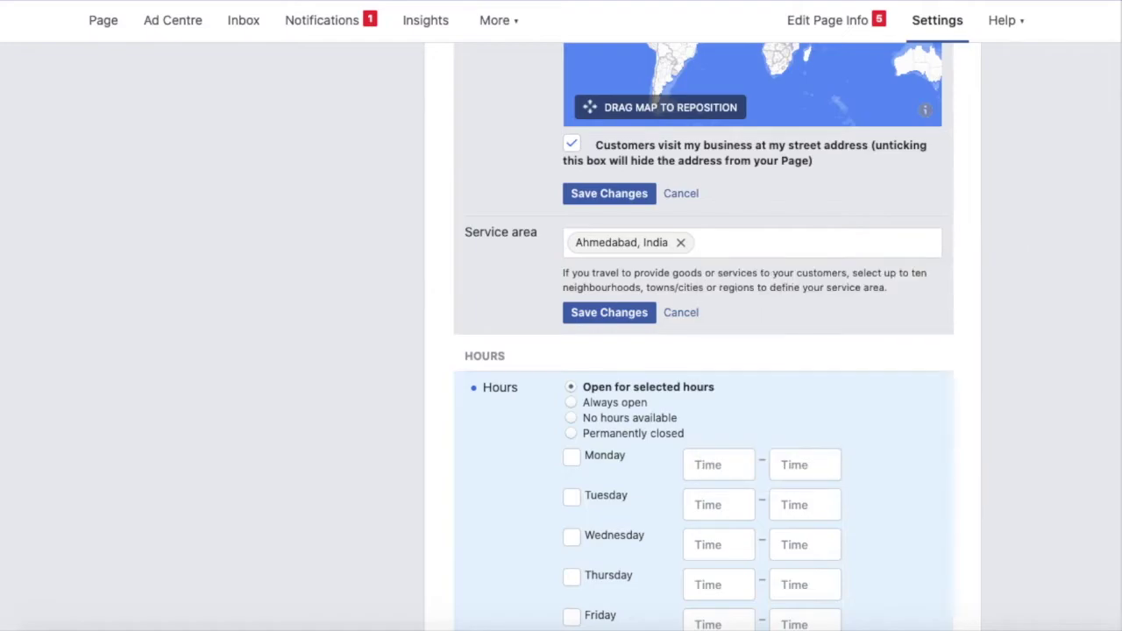
scroll(799, 312, down, 4)
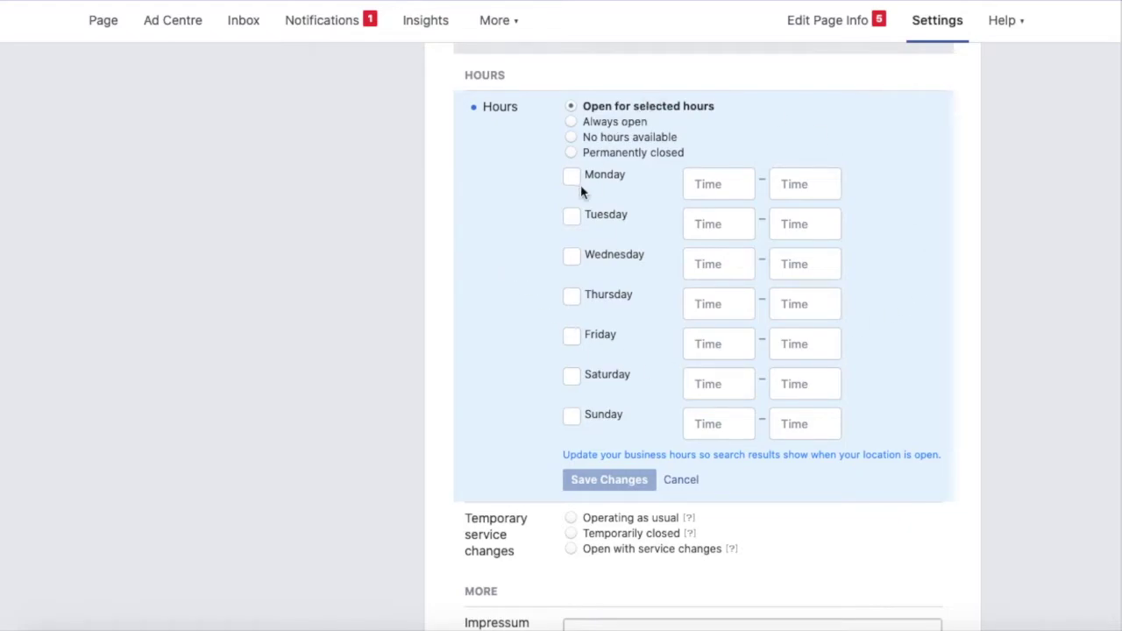
Try the other hours options, then return to open for selected hours.
click(572, 123)
click(571, 138)
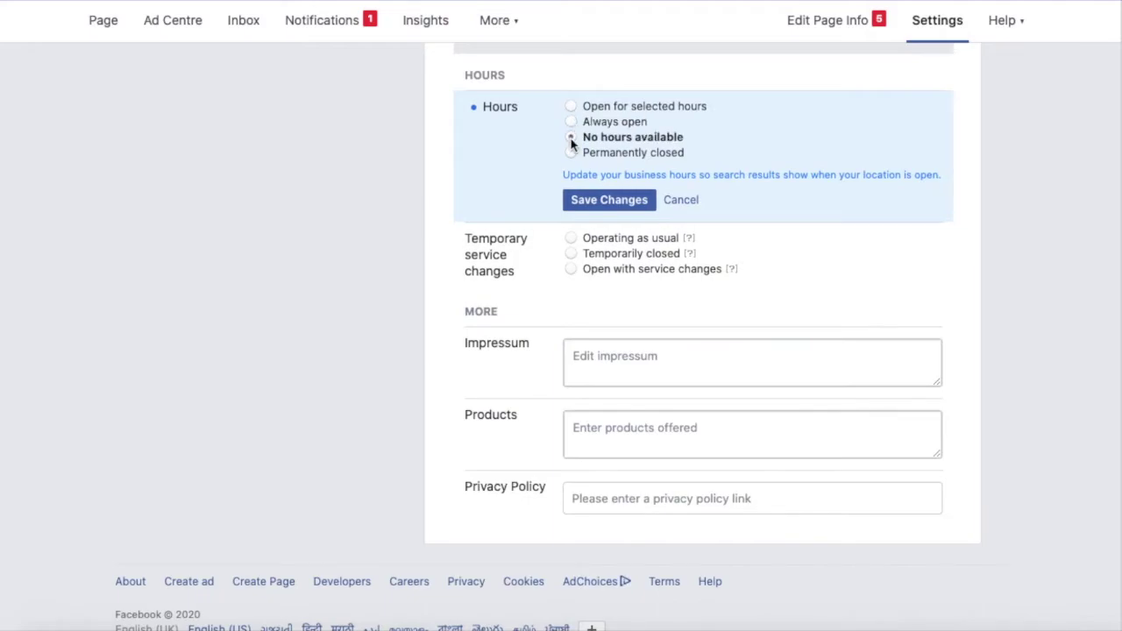
click(571, 153)
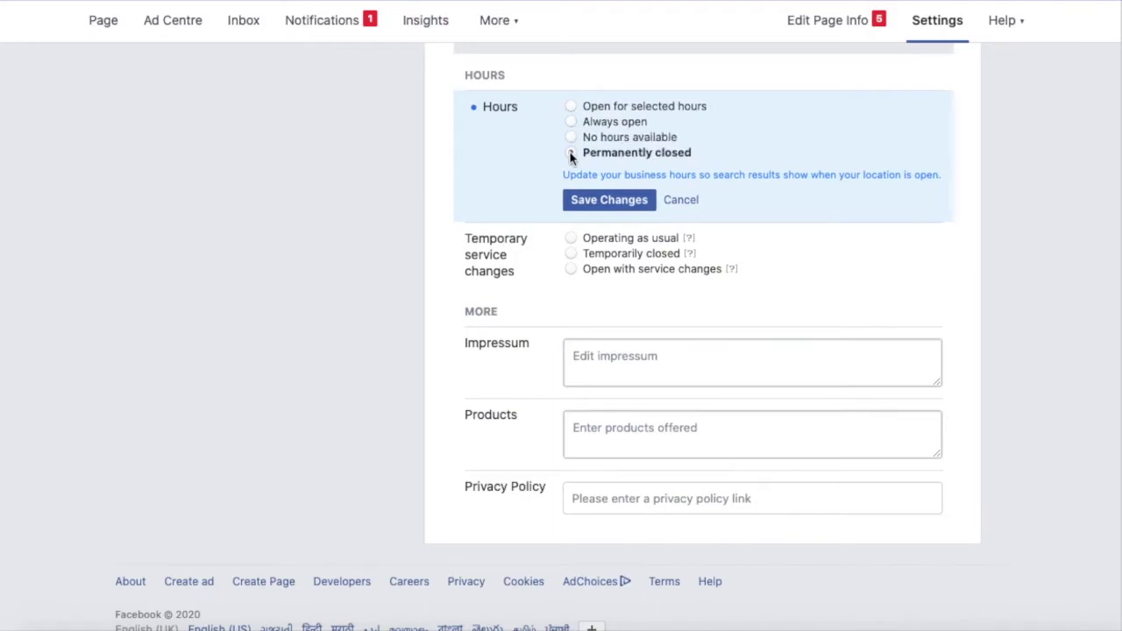
click(571, 106)
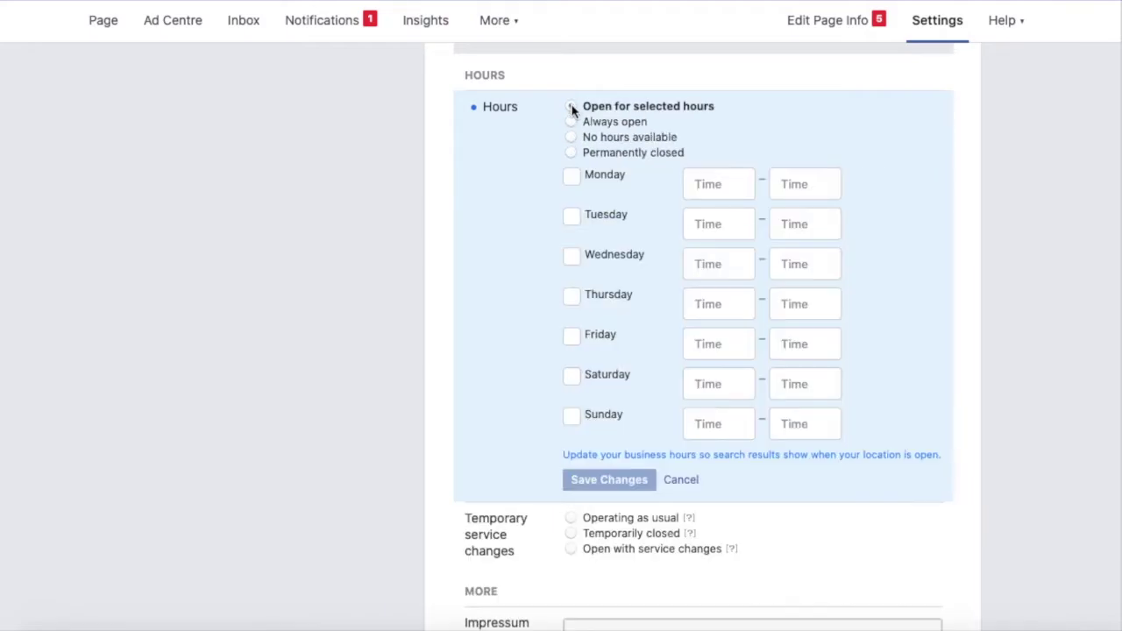
Save hours of Monday–Friday 09:00–17:00, with Saturday and Sunday closed.
click(701, 185)
click(622, 223)
click(599, 263)
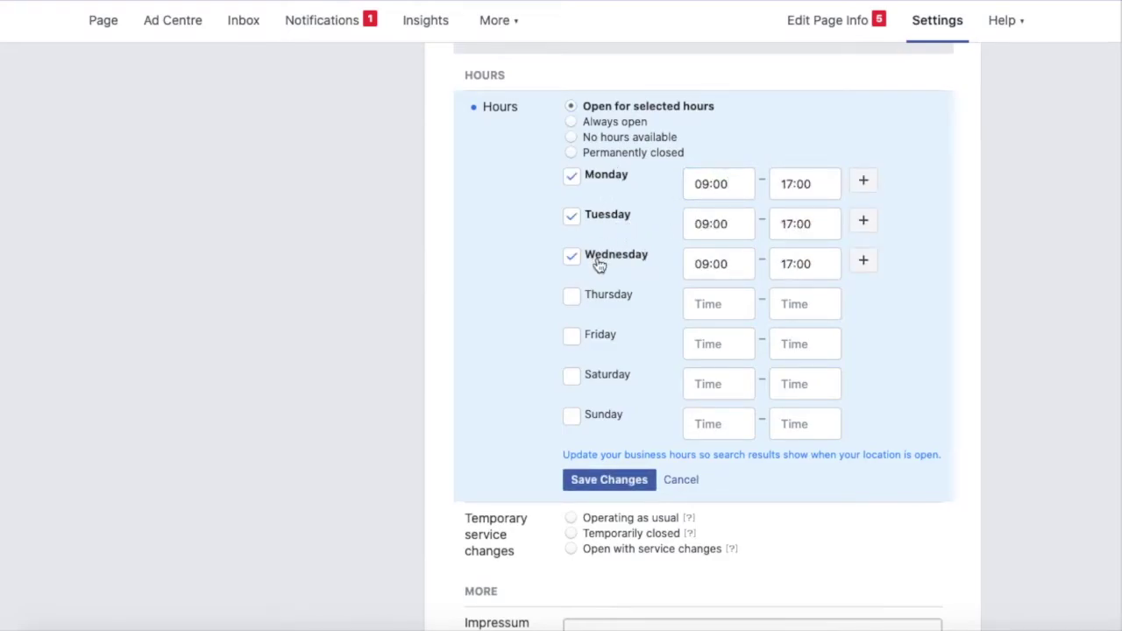
click(586, 301)
click(589, 342)
double_click(598, 379)
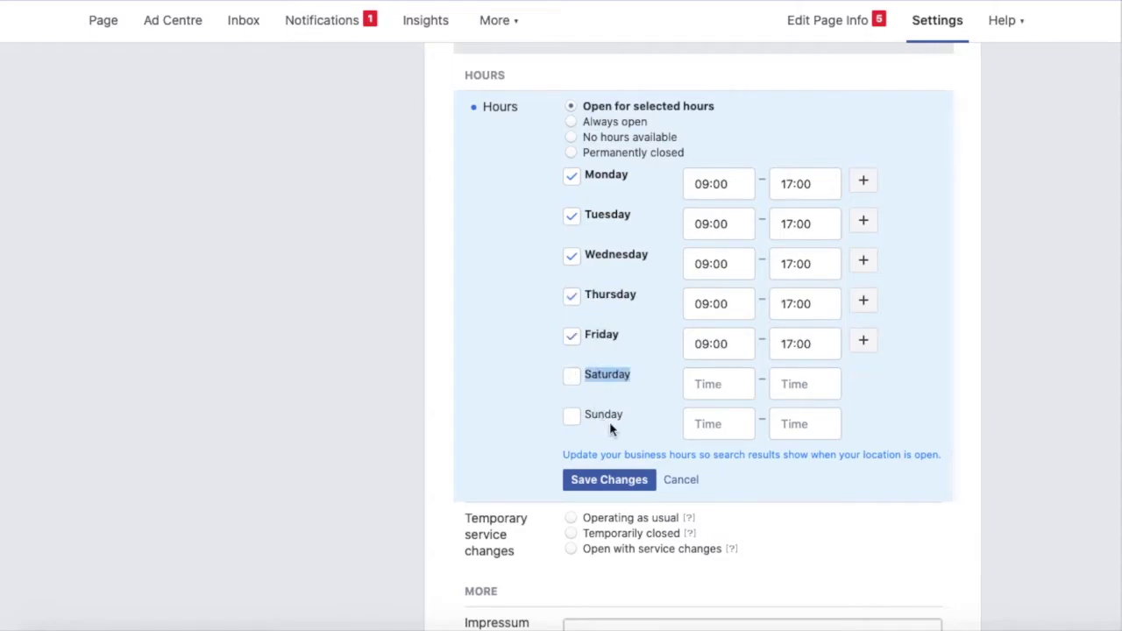
click(491, 395)
scroll(491, 395, down, 2)
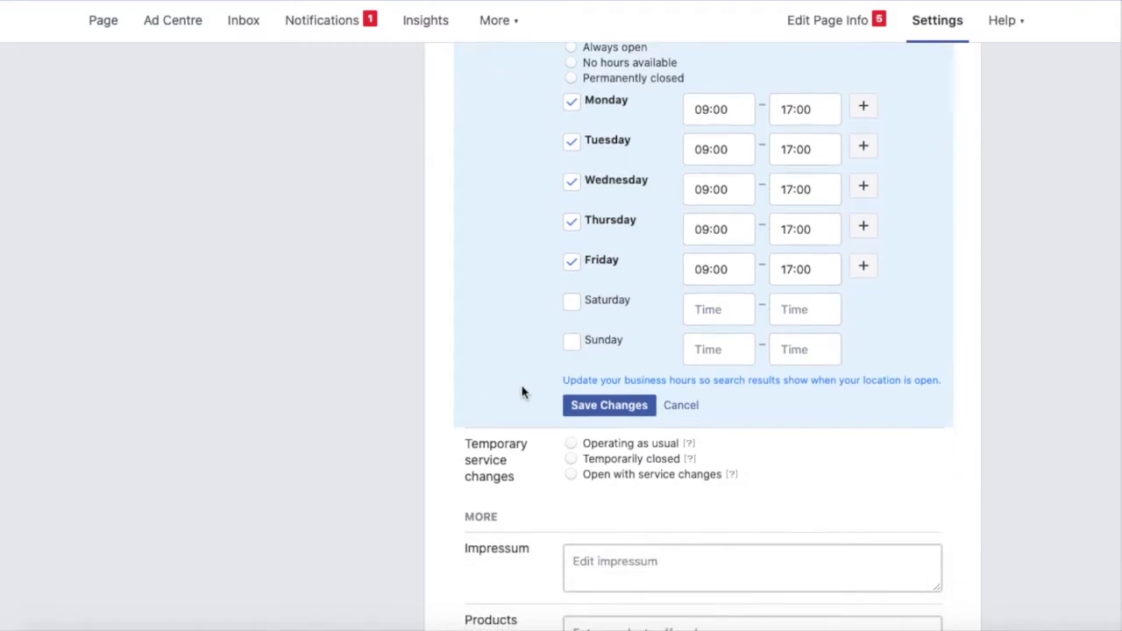
click(596, 402)
scroll(596, 401, down, 2)
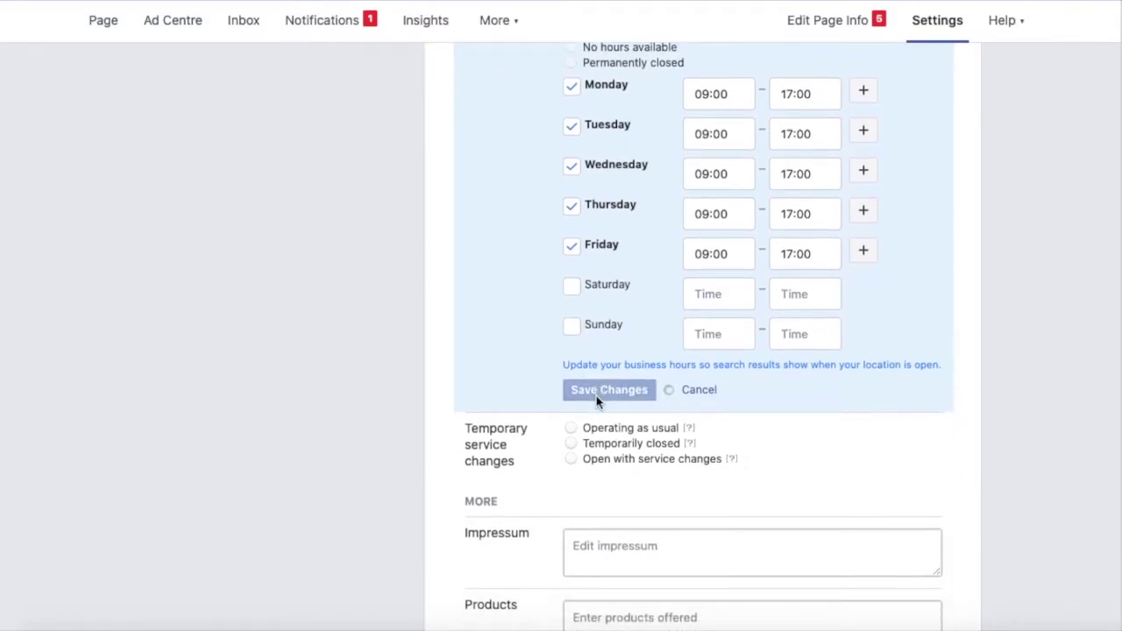
scroll(596, 401, down, 3)
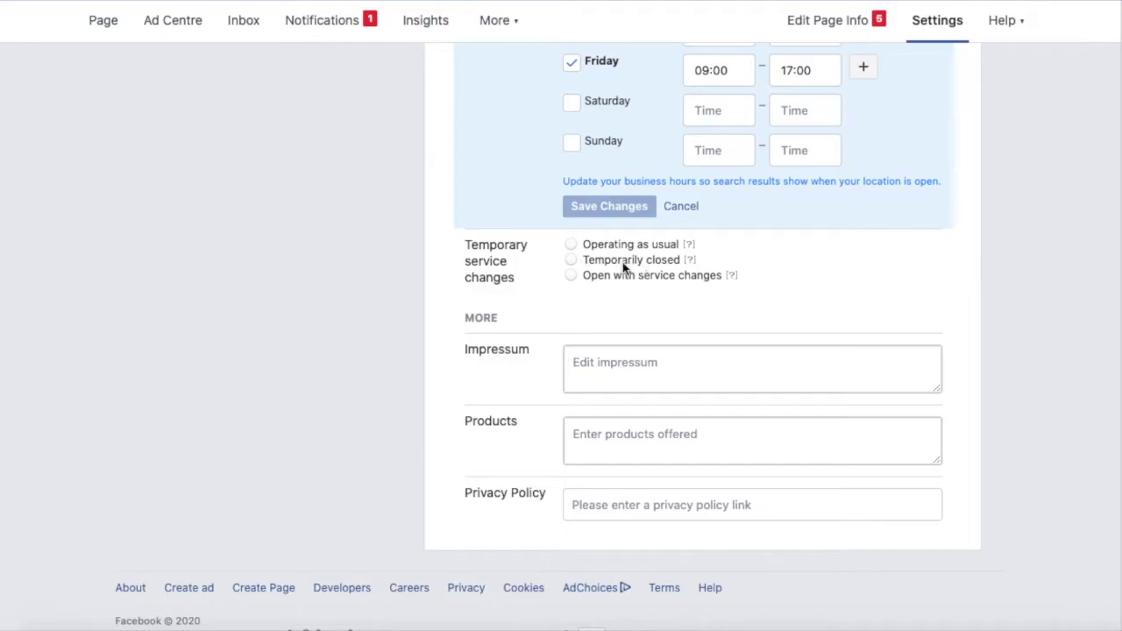
Set temporary service changes to Operating as usual and save it.
click(572, 277)
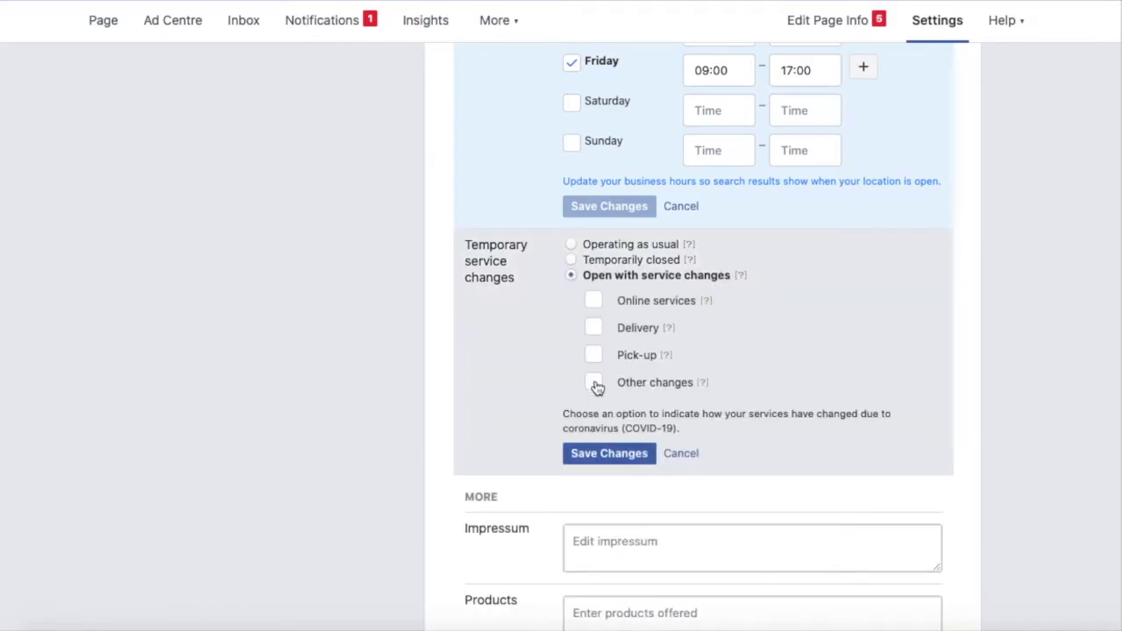
click(565, 257)
click(571, 246)
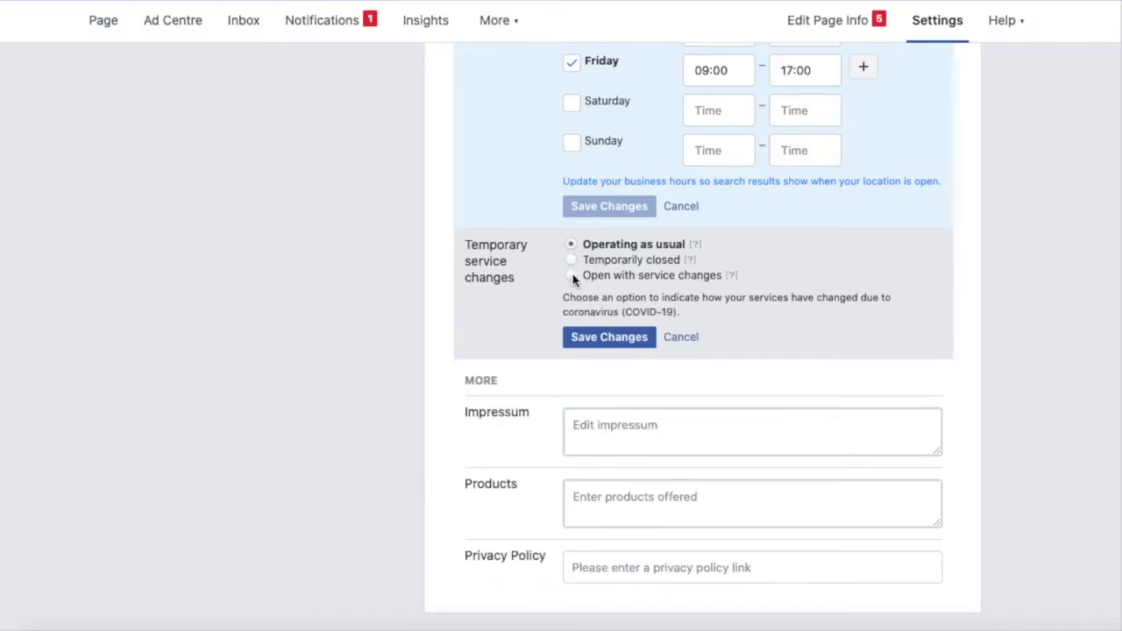
click(570, 275)
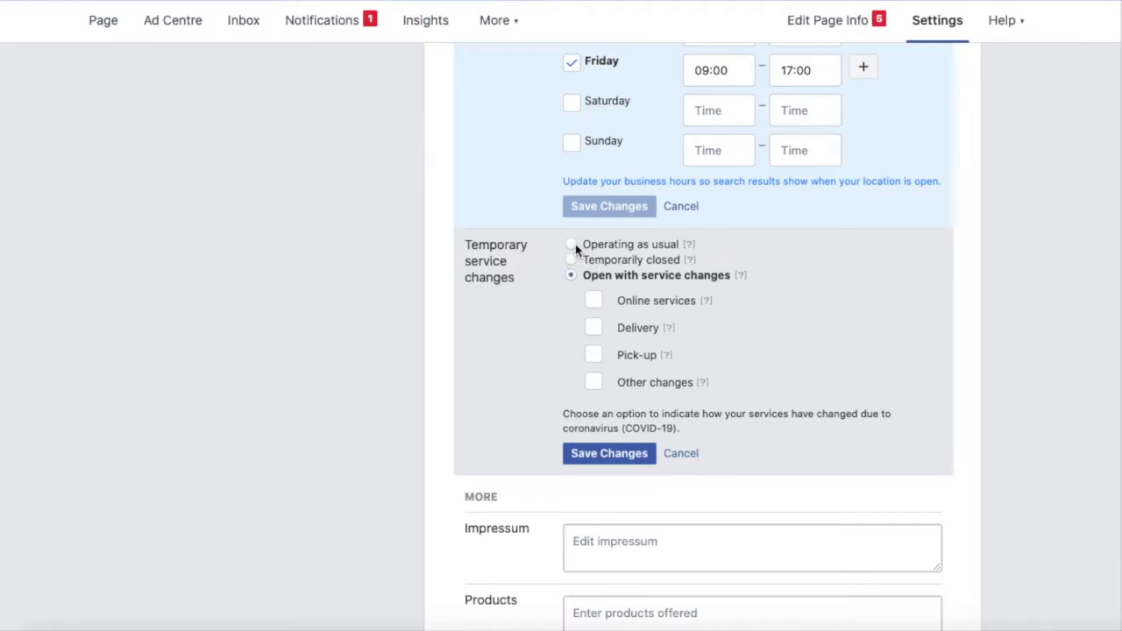
click(574, 246)
click(607, 339)
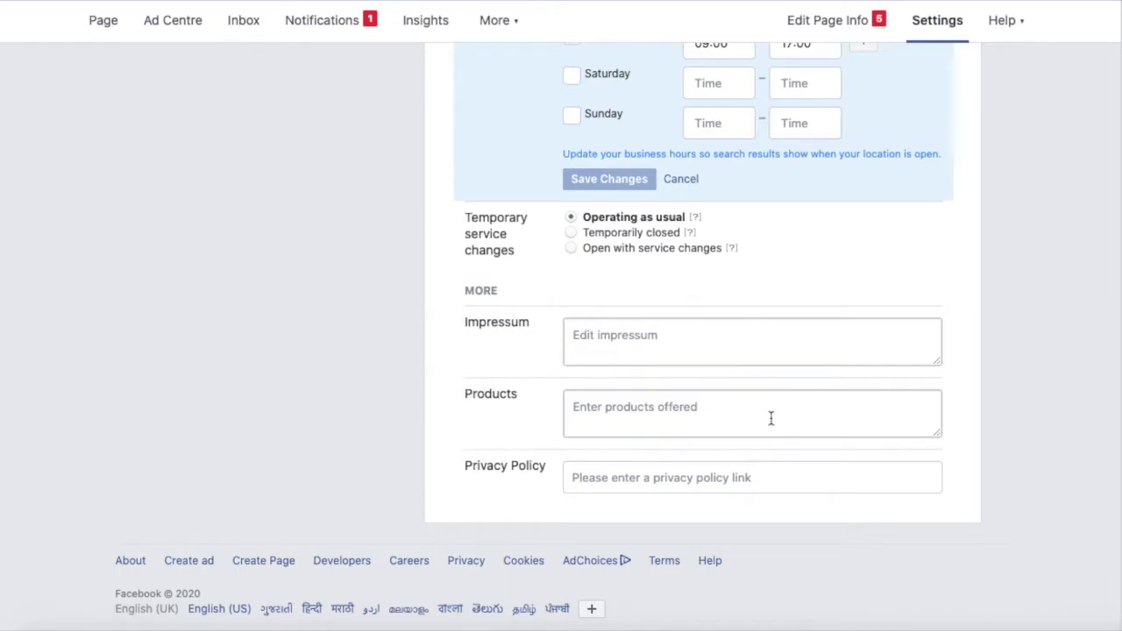
Leave the Privacy Policy link empty and type 'Tech Essence' into the page Description.
click(607, 470)
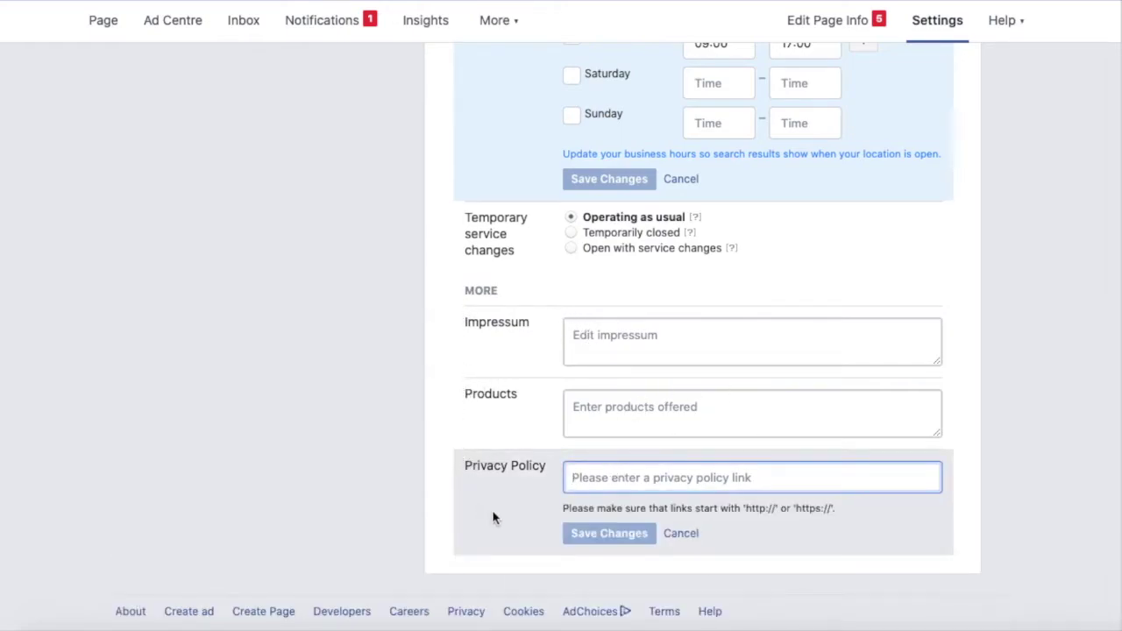
click(1005, 395)
scroll(1005, 395, up, 1)
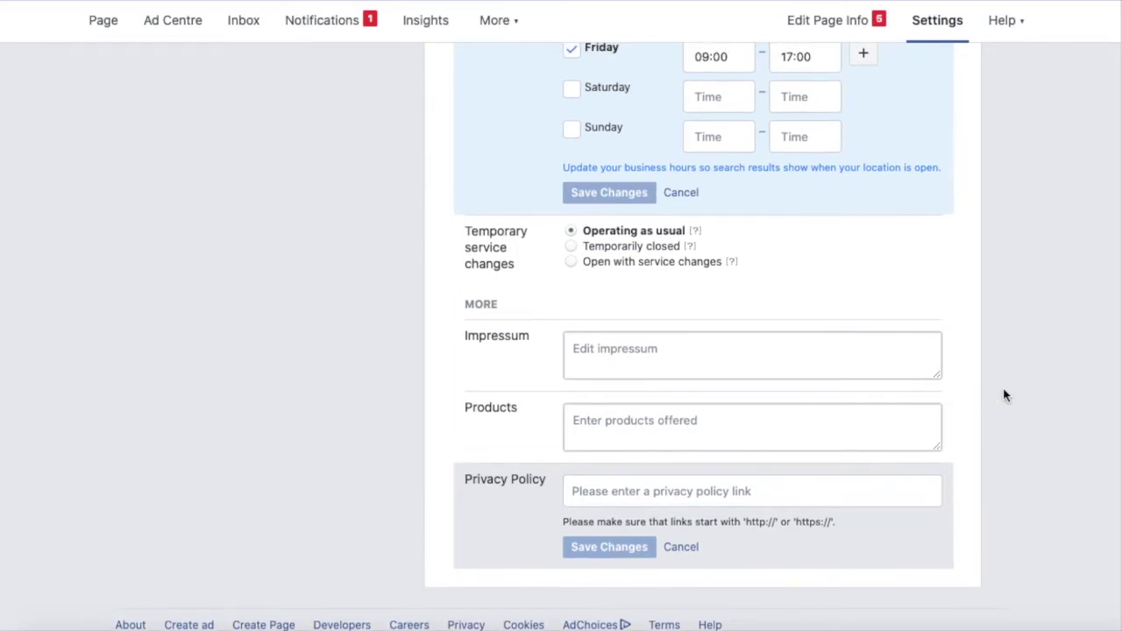
scroll(1005, 395, up, 10)
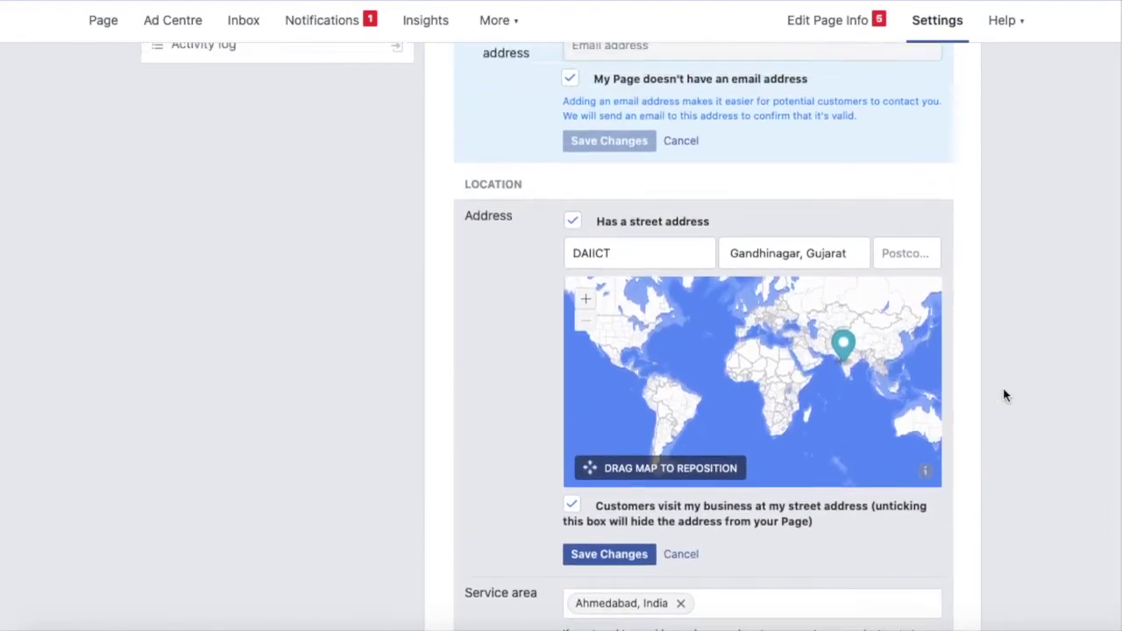
scroll(1004, 395, up, 10)
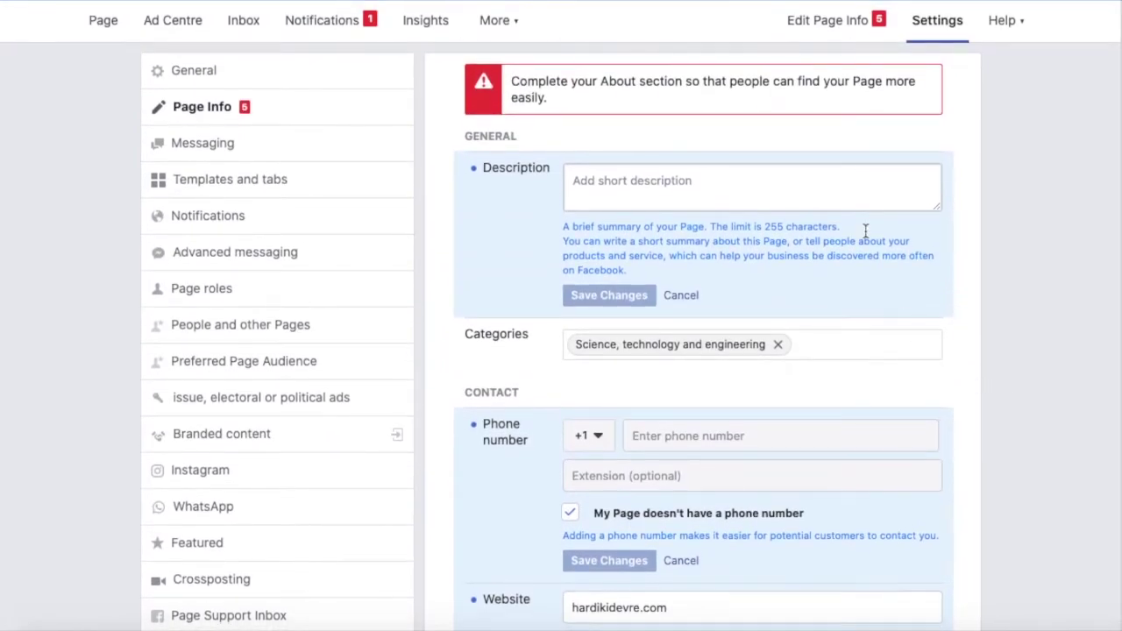
click(763, 191)
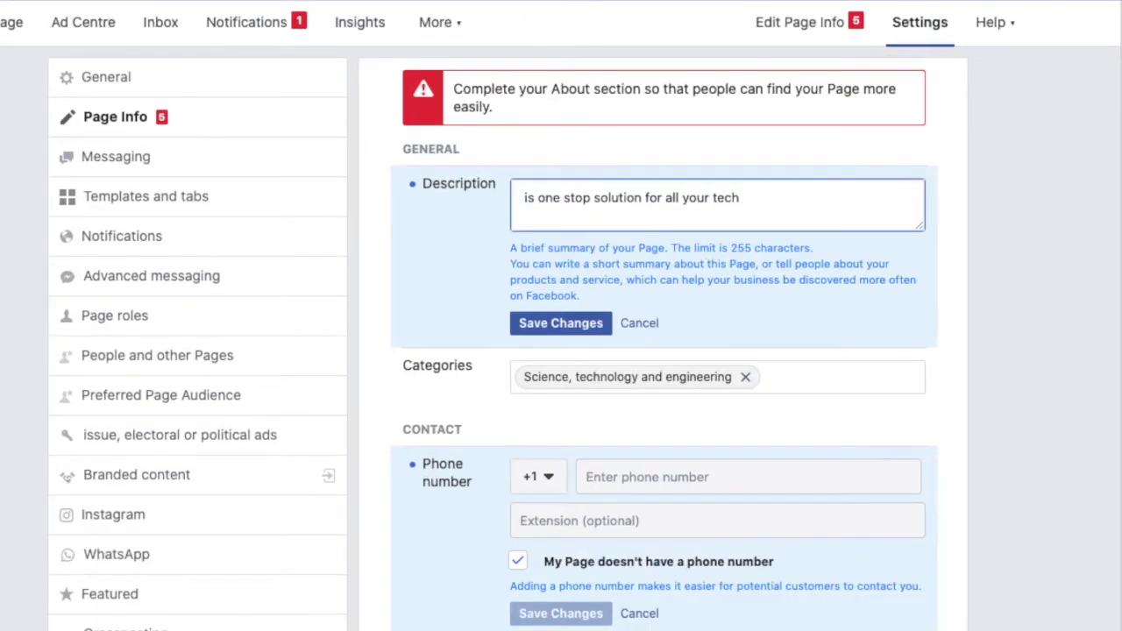
text(Tech )
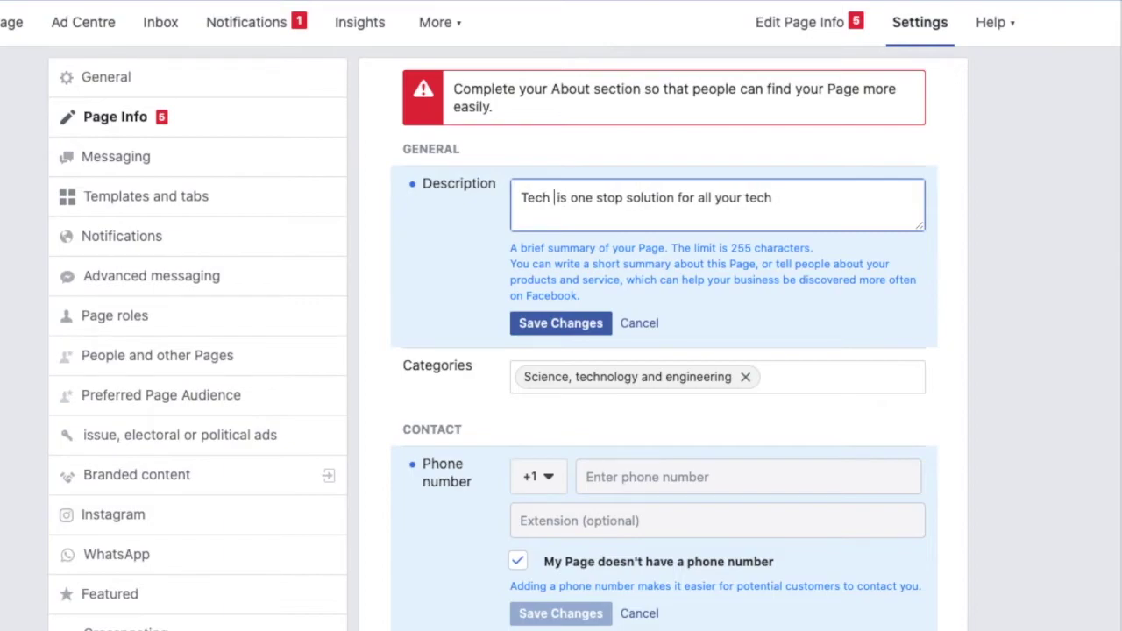
text(Essence)
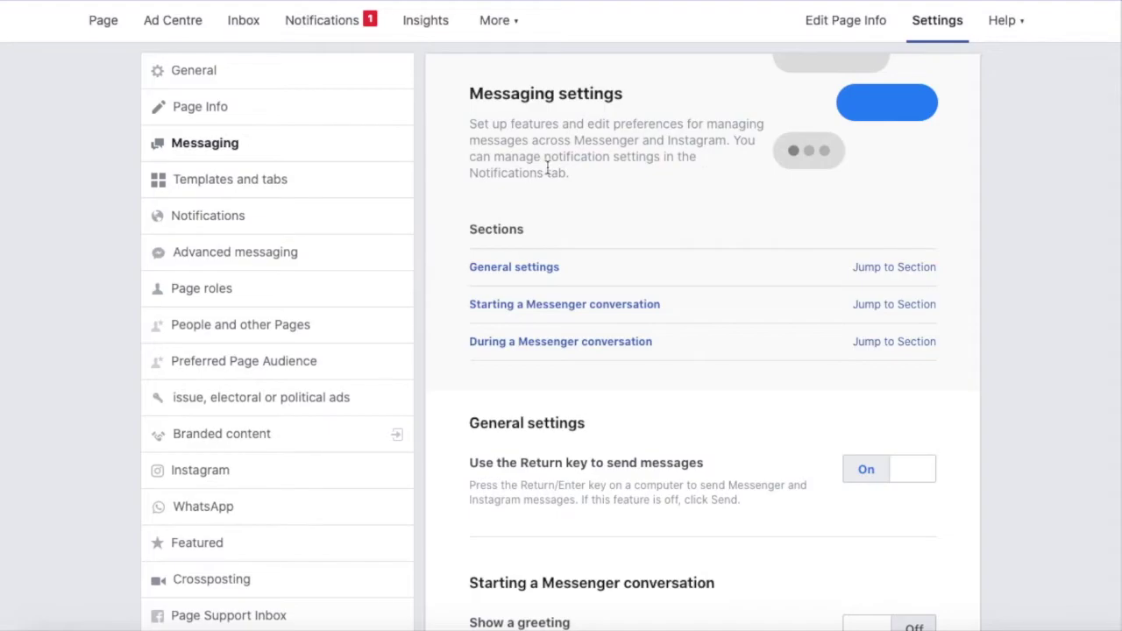
Scroll through the Messaging settings to review them.
scroll(572, 205, down, 2)
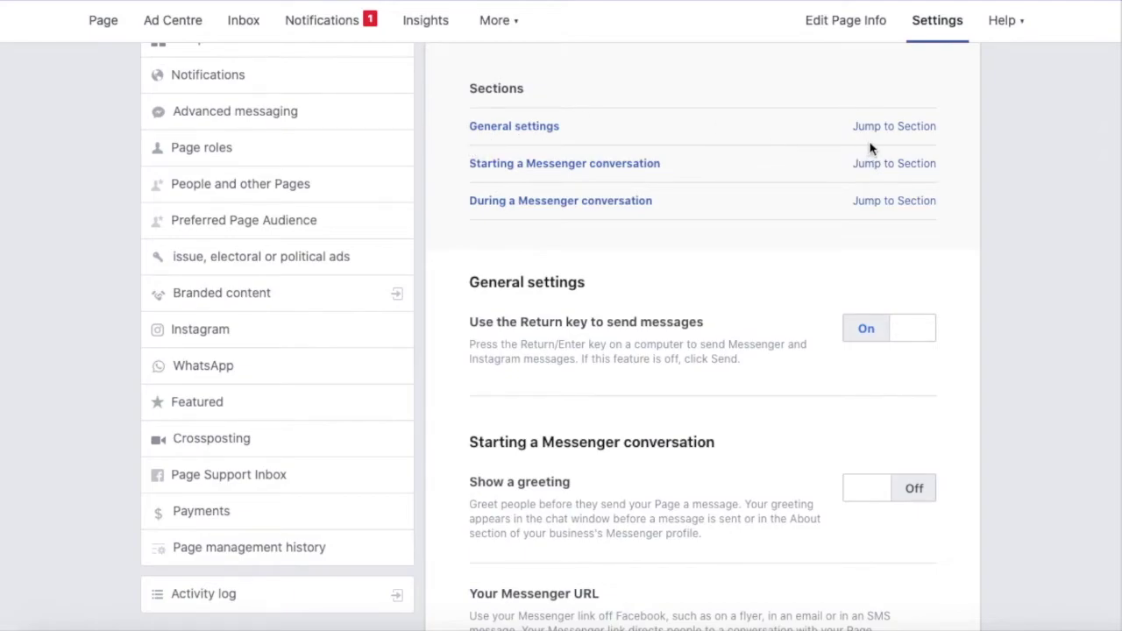
scroll(697, 375, up, 2)
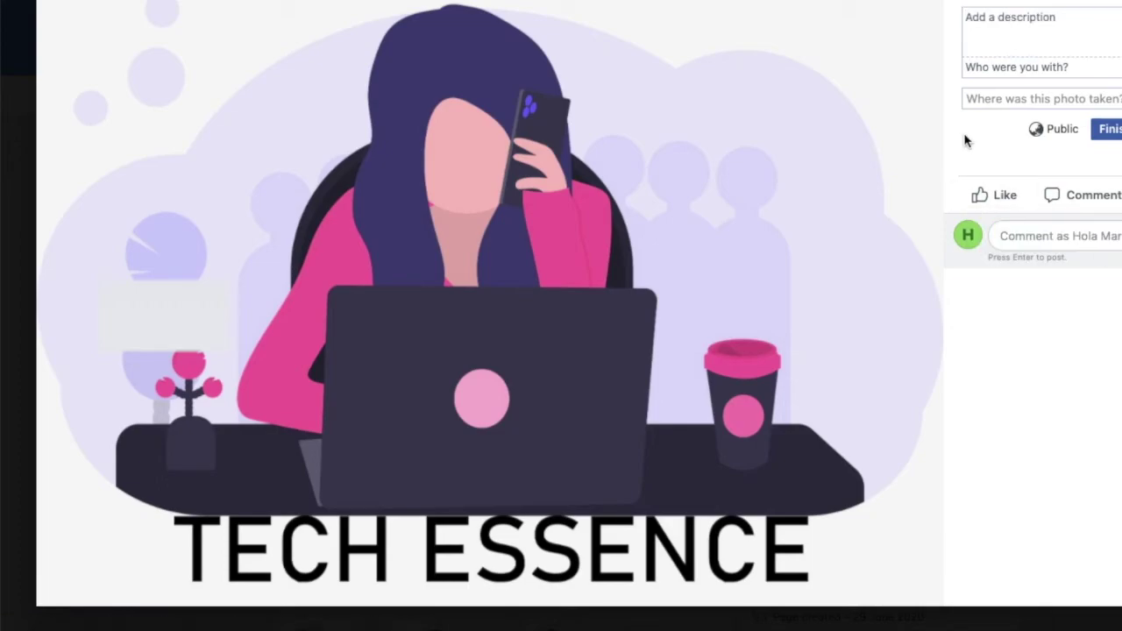
click(1028, 41)
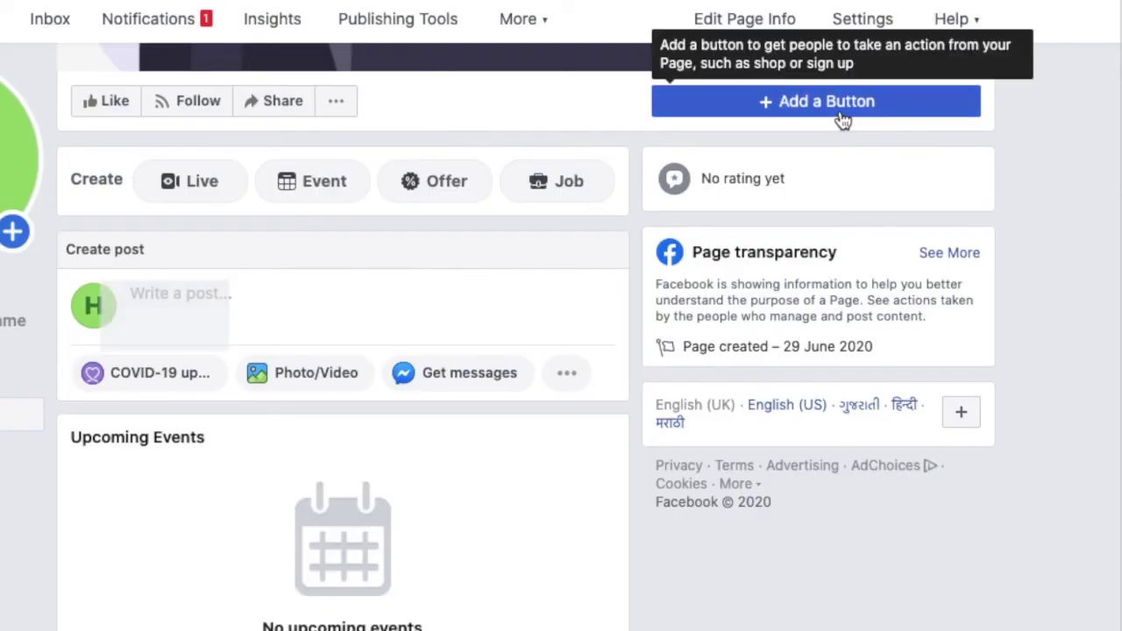
click(839, 118)
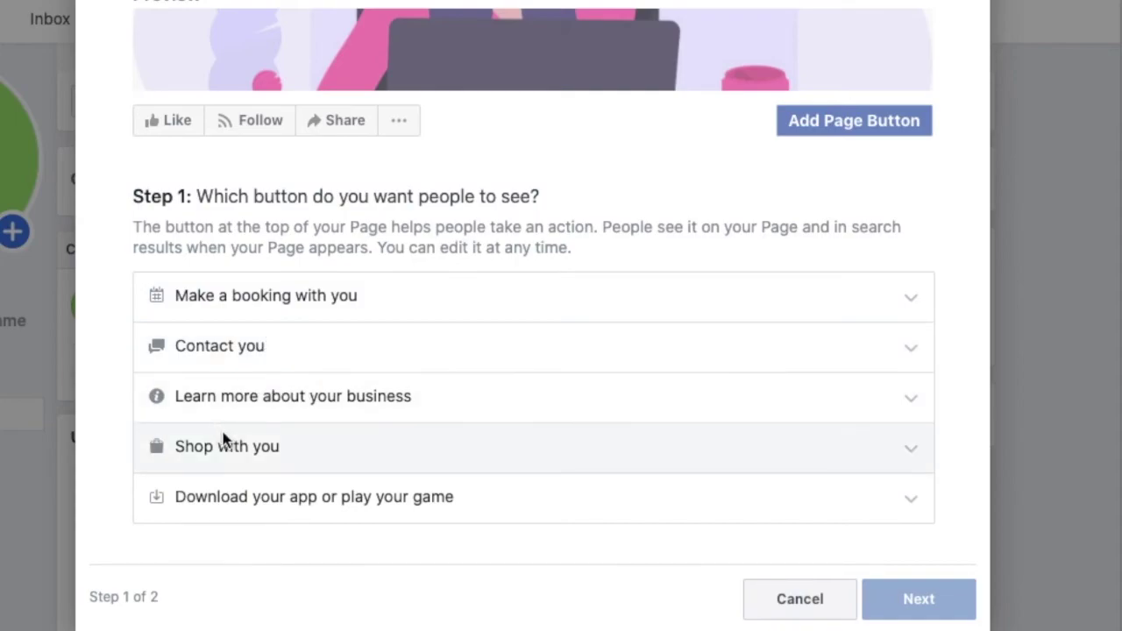
Under Contact you, preview Contact Us, Send Message and Call Now as page button options.
click(235, 344)
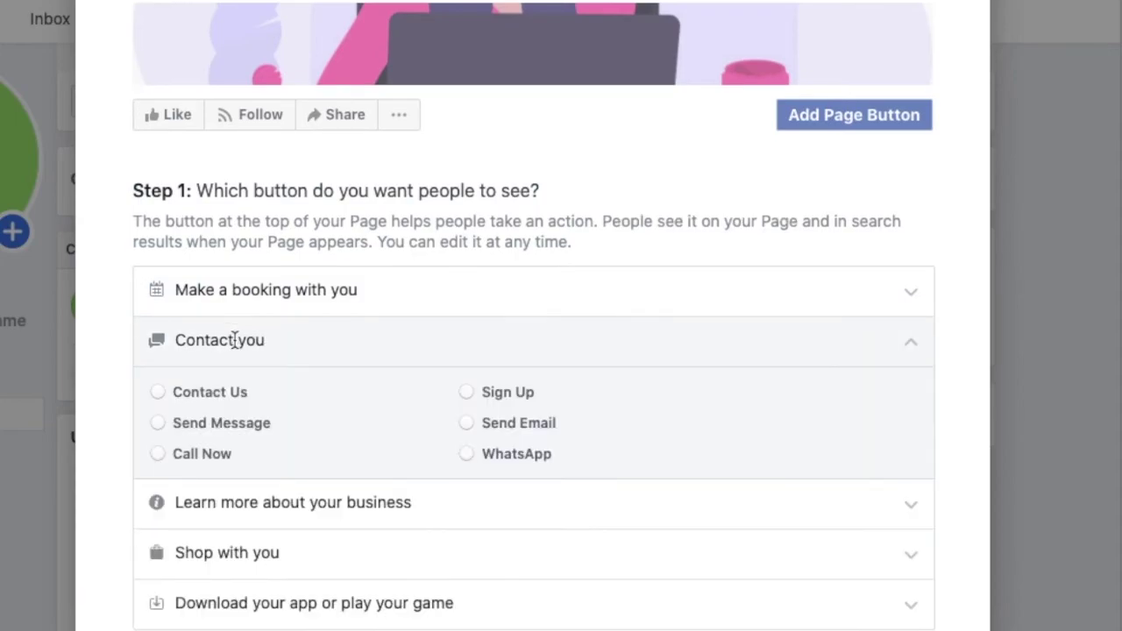
click(181, 396)
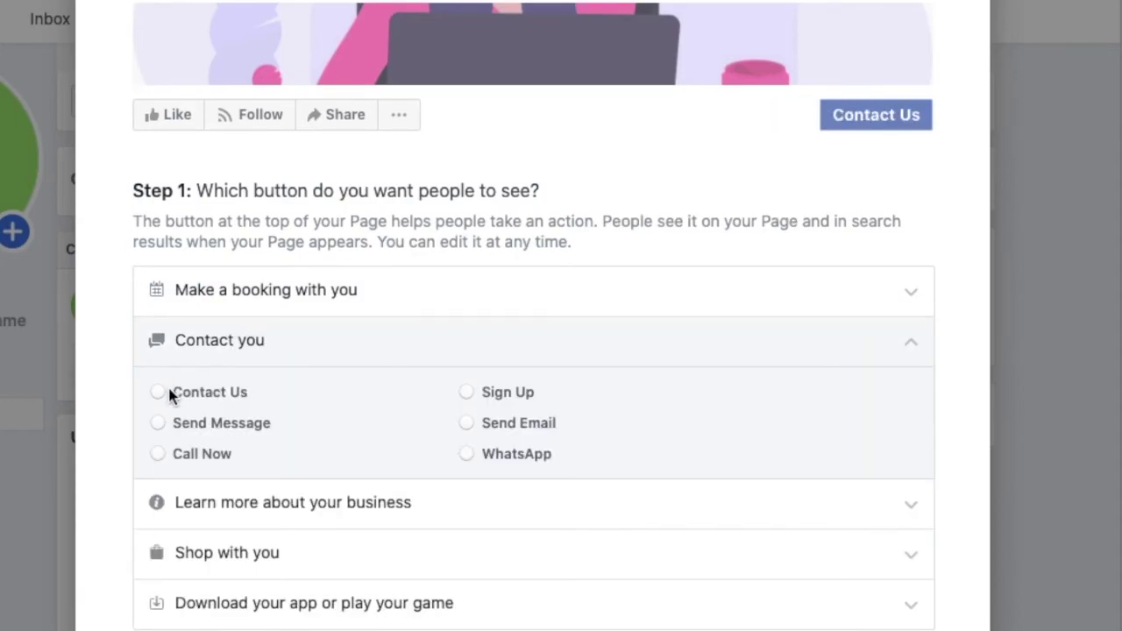
click(162, 392)
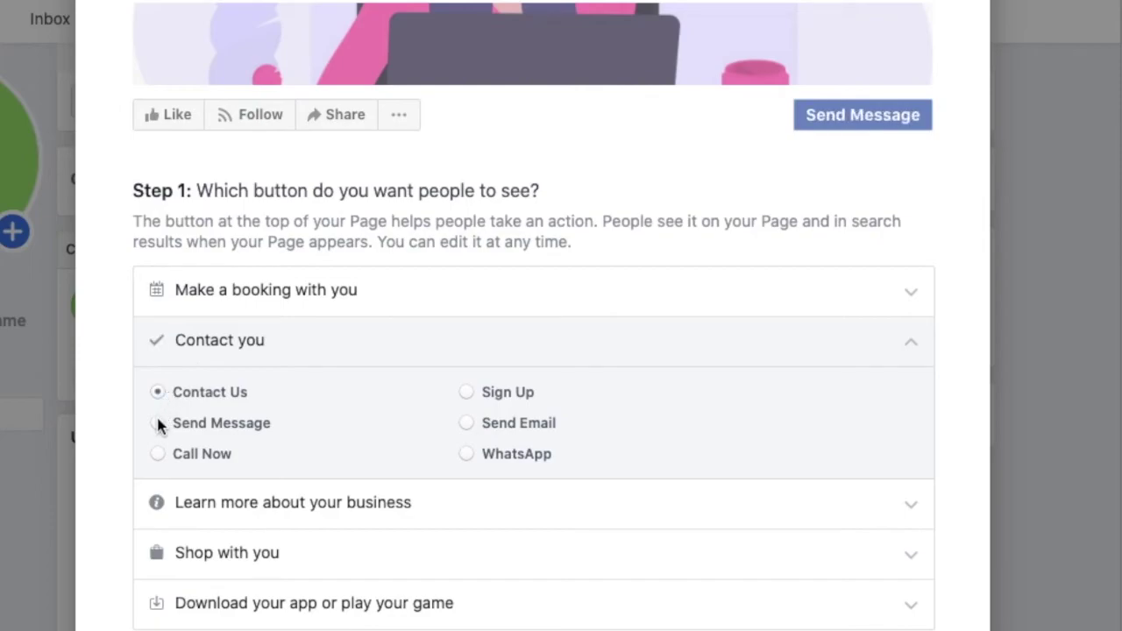
click(156, 414)
click(158, 454)
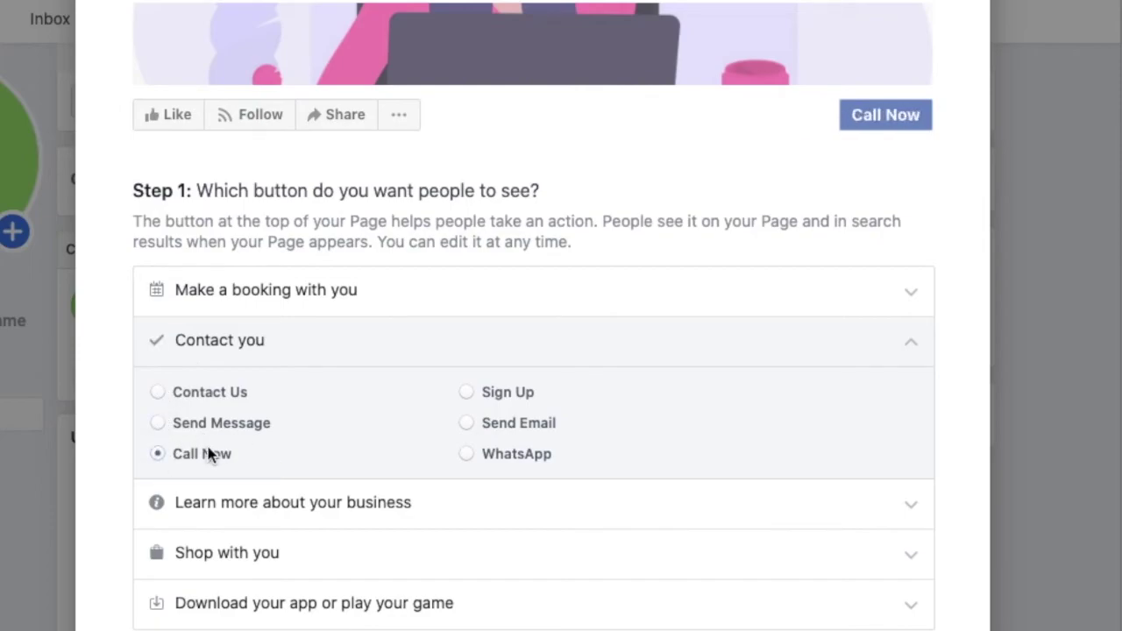
scroll(209, 453, down, 2)
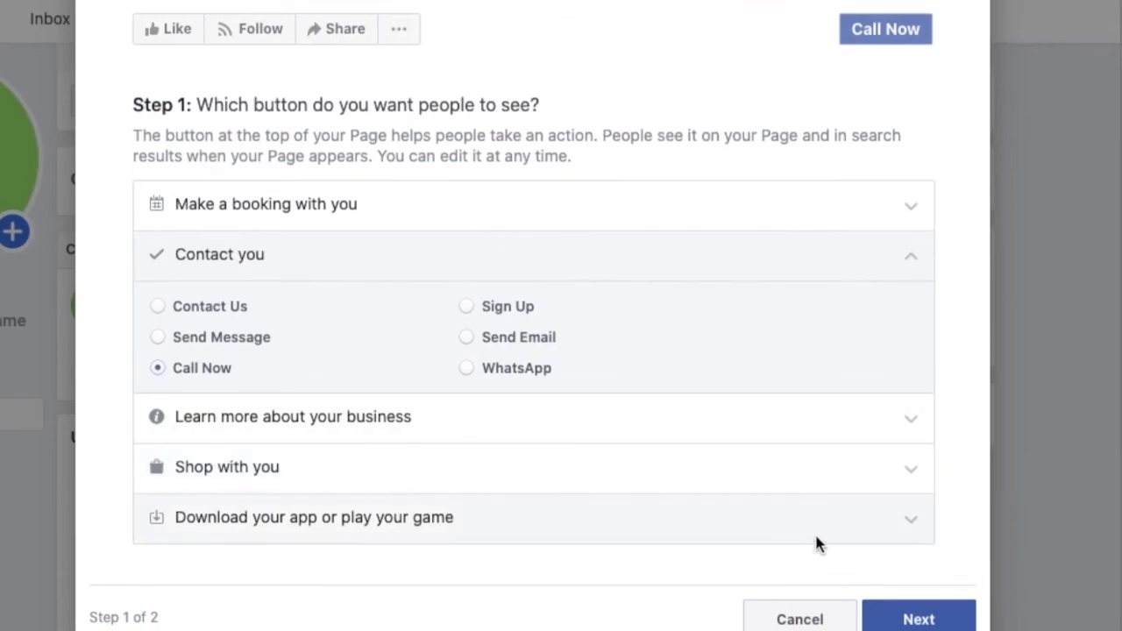
After comparing Send Email and Call Now, choose WhatsApp as the page button and continue.
click(479, 372)
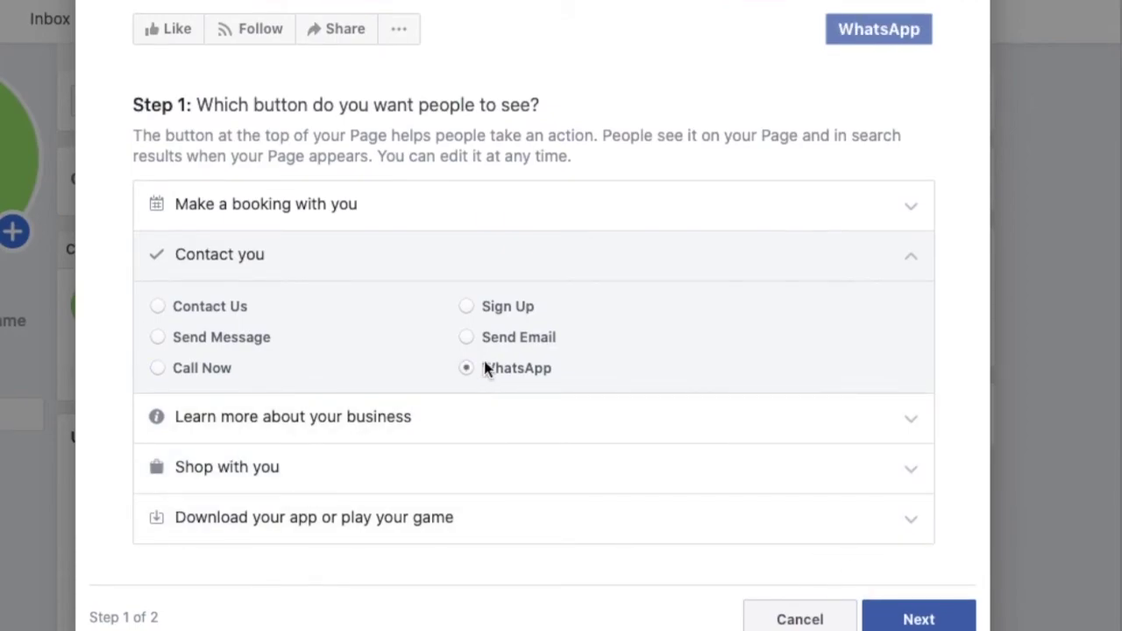
click(487, 340)
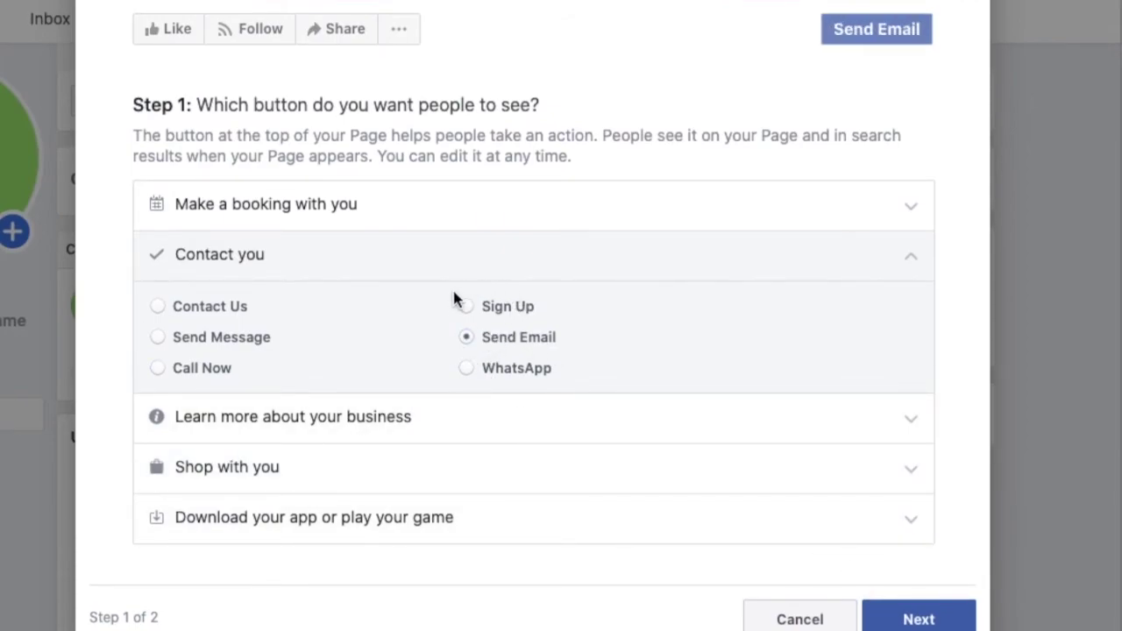
scroll(716, 155, up, 1)
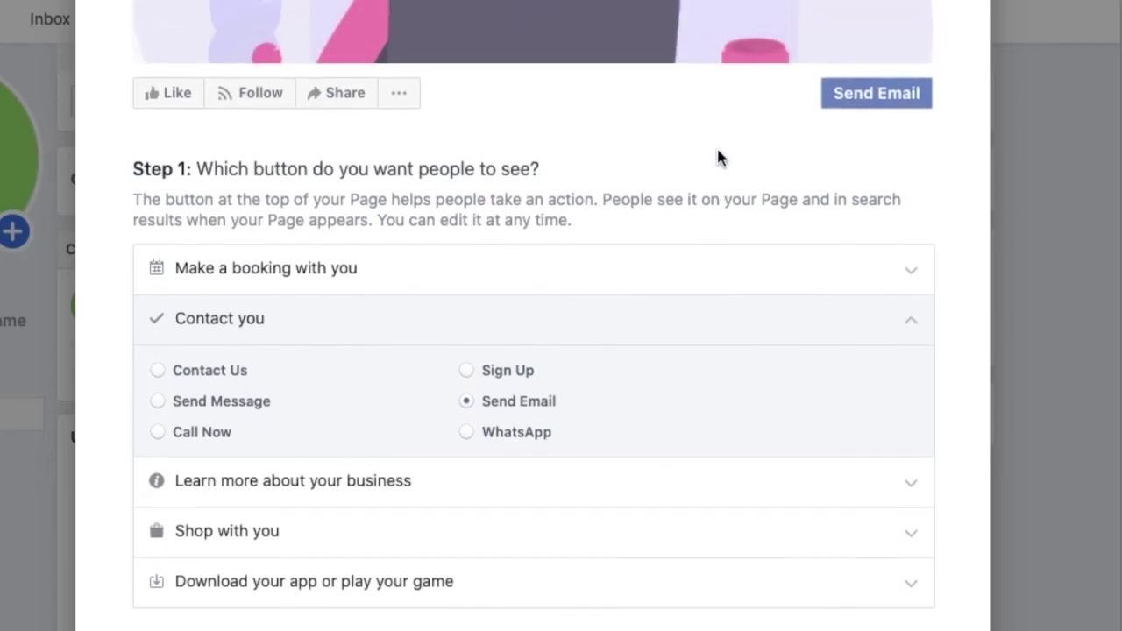
scroll(716, 155, down, 1)
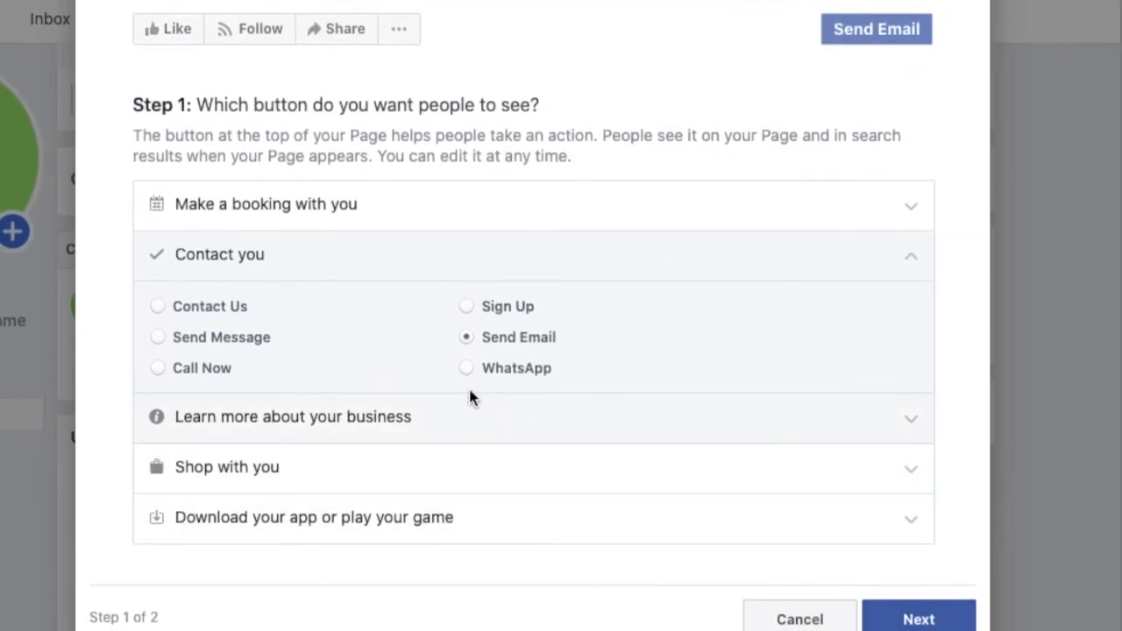
click(225, 367)
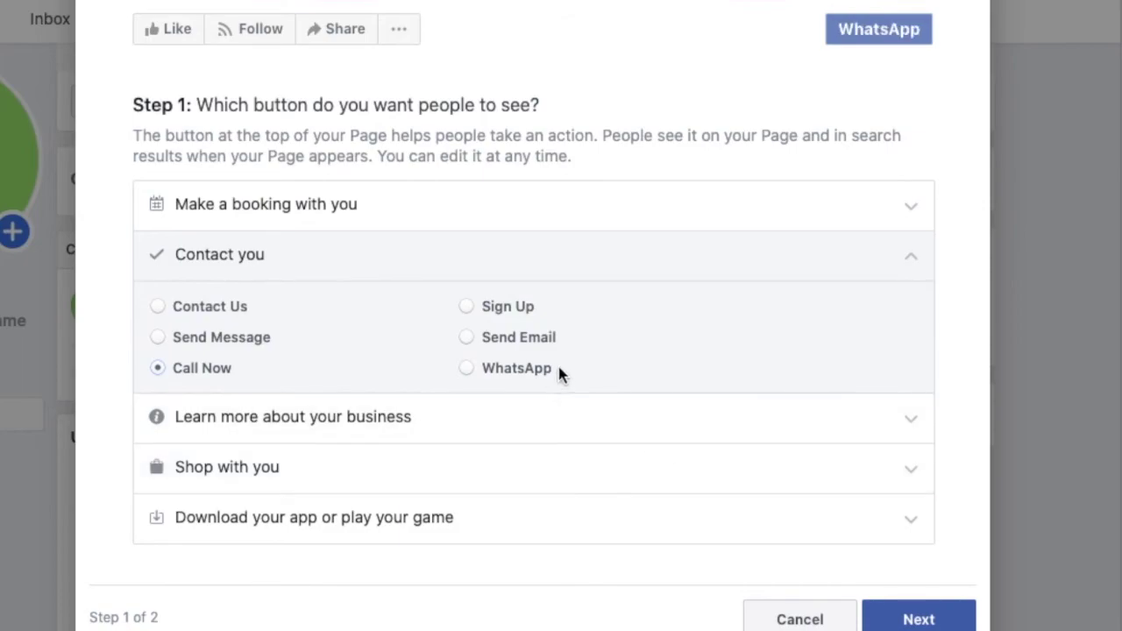
click(529, 372)
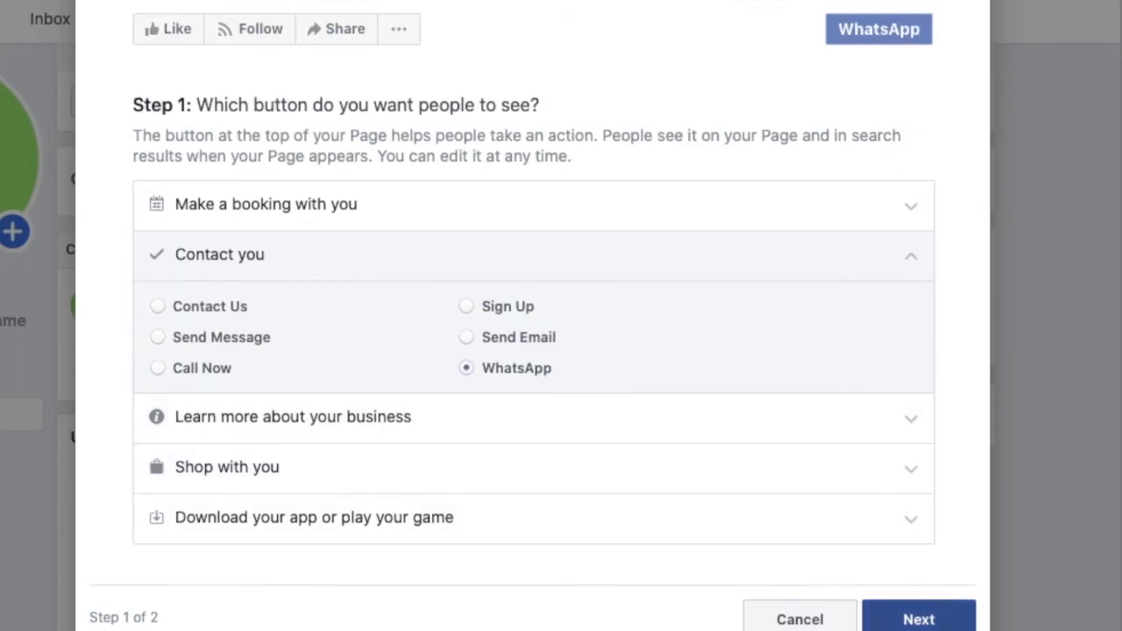
click(864, 614)
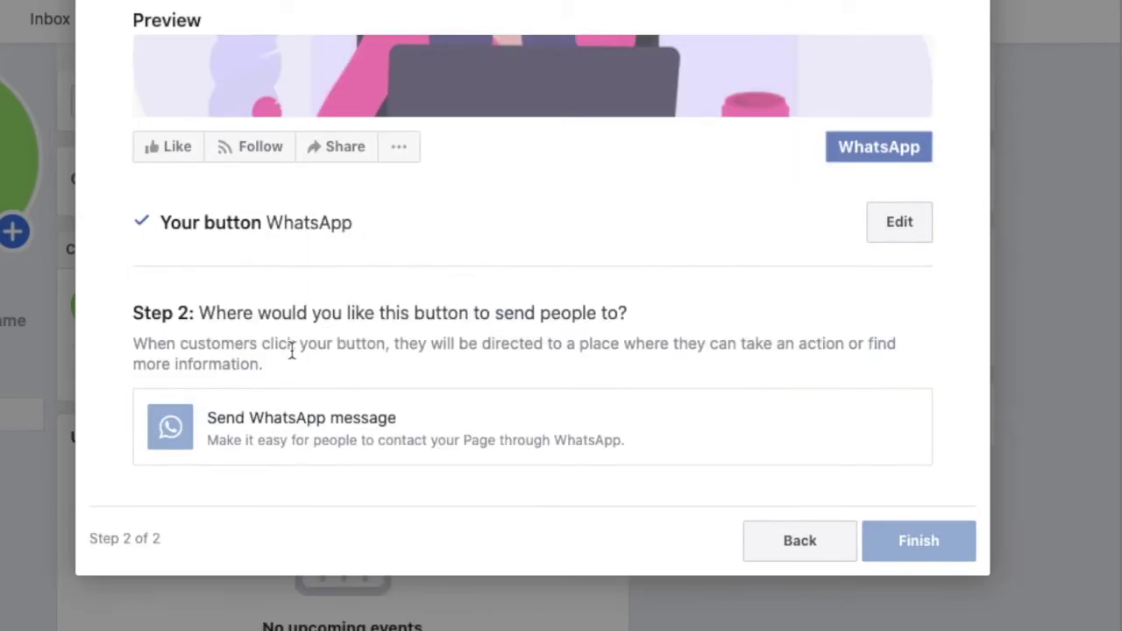
Set the button to Send WhatsApp message and go add a WhatsApp number.
click(786, 444)
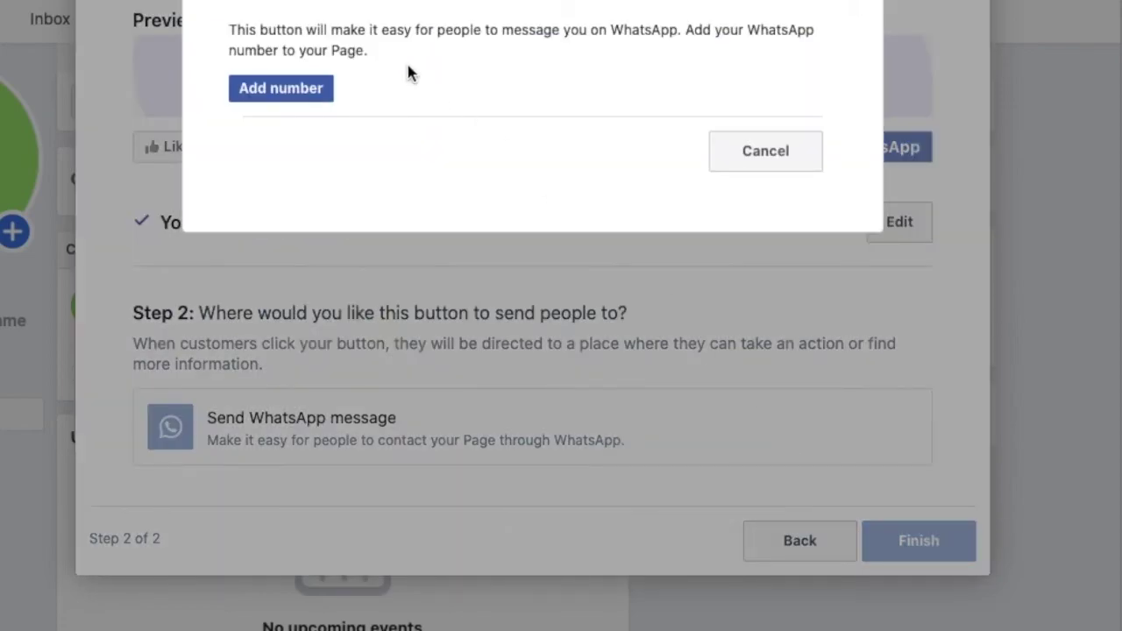
click(298, 89)
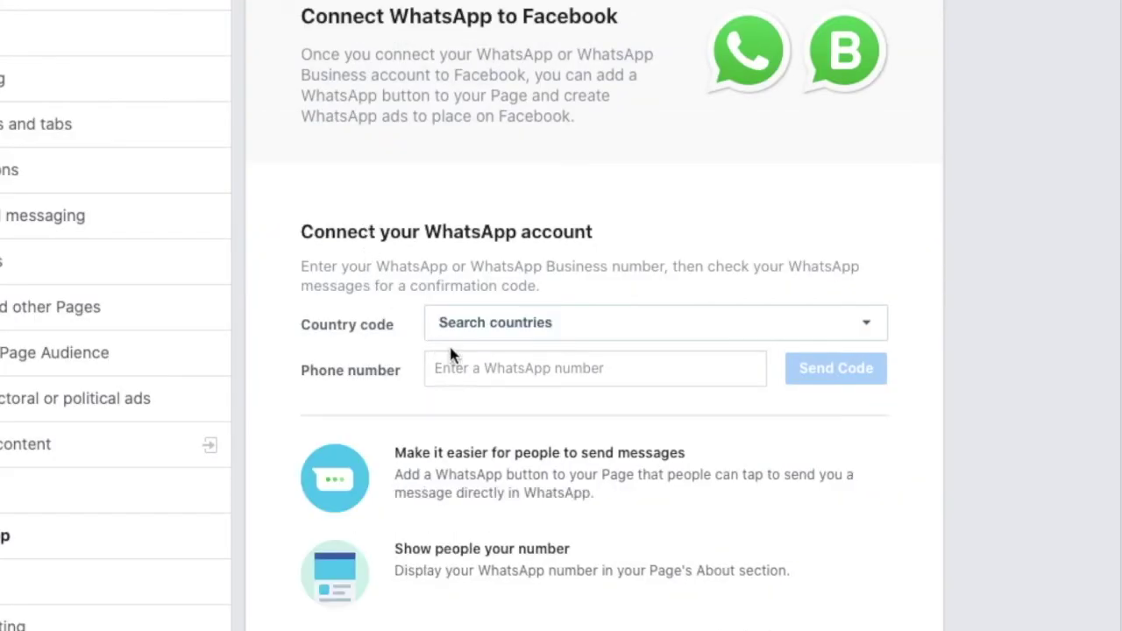
Search 'in' to pick India +91 as the country code and enter the WhatsApp phone number.
scroll(592, 443, down, 3)
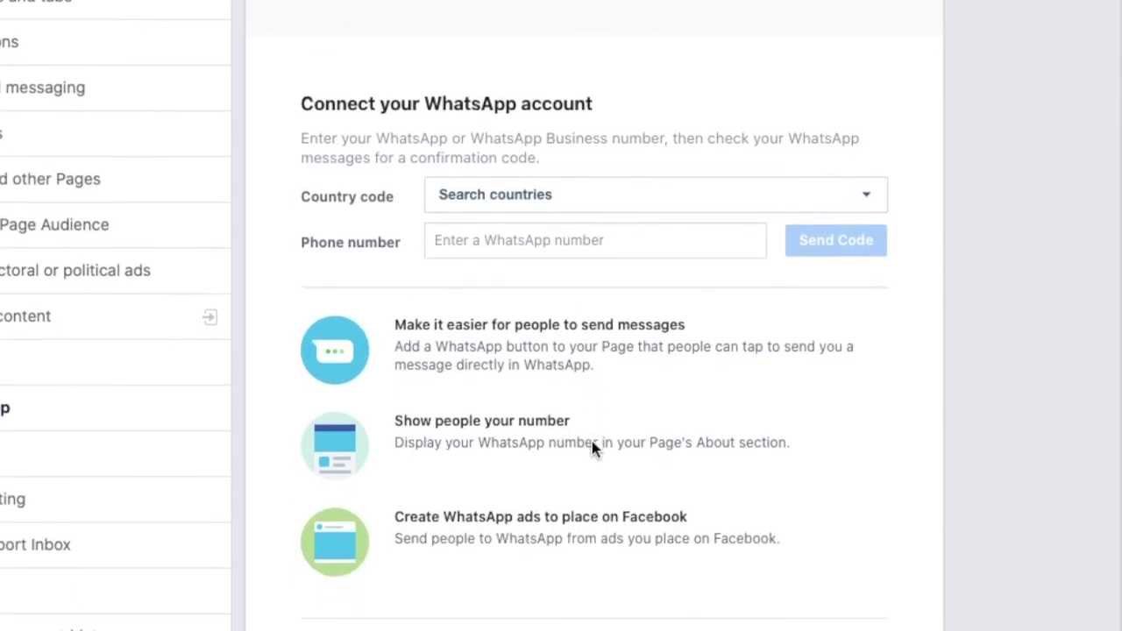
scroll(592, 443, up, 2)
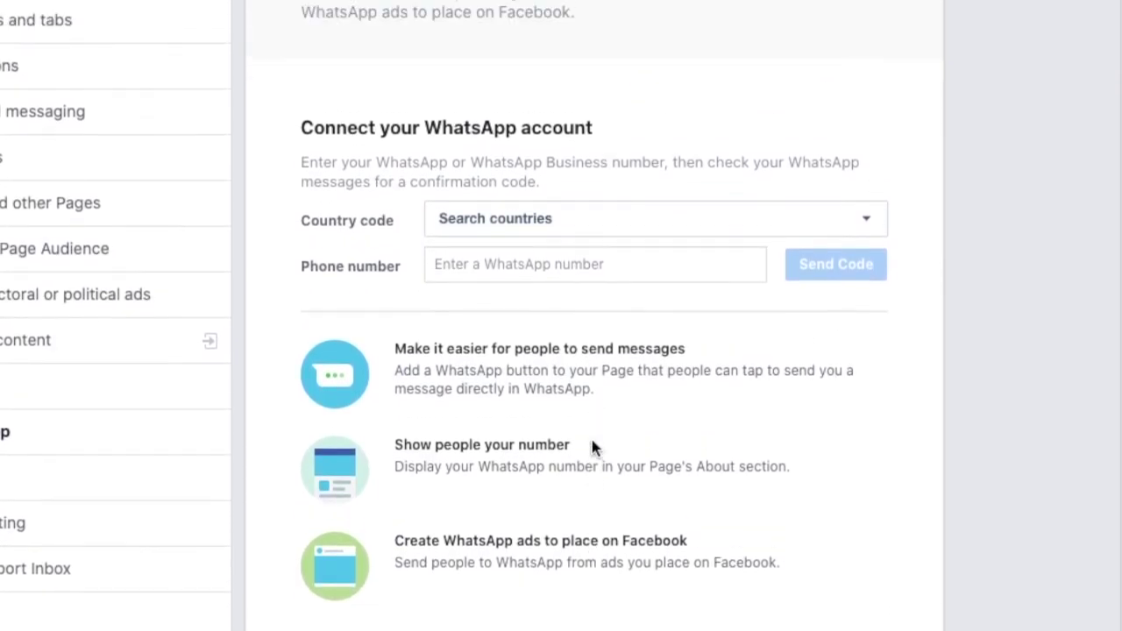
click(578, 243)
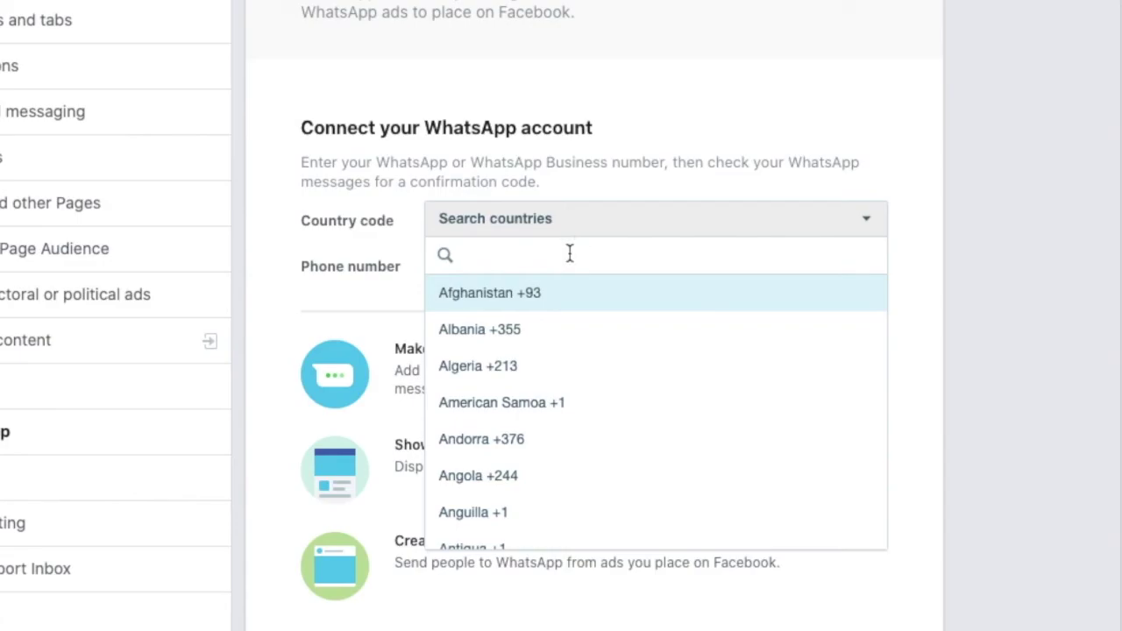
text(in)
click(561, 293)
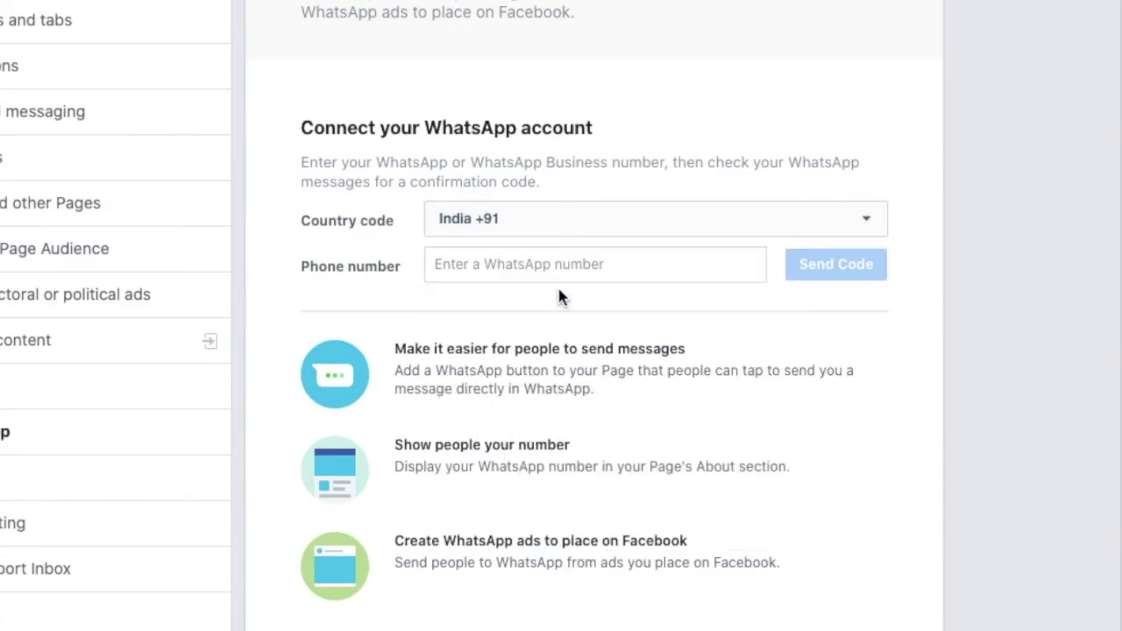
click(557, 267)
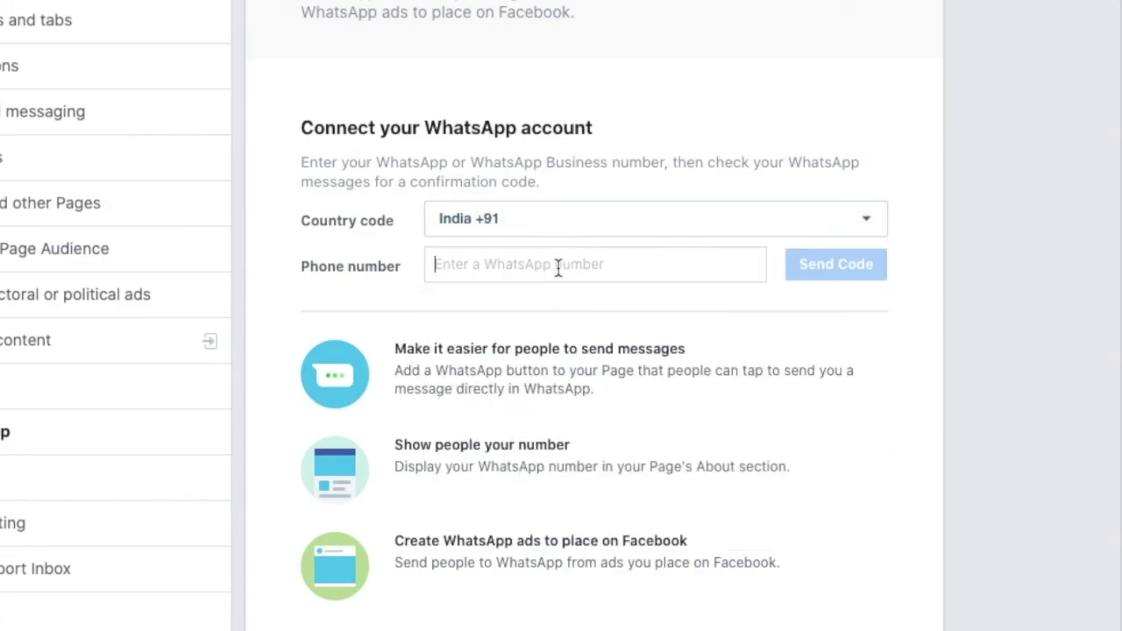
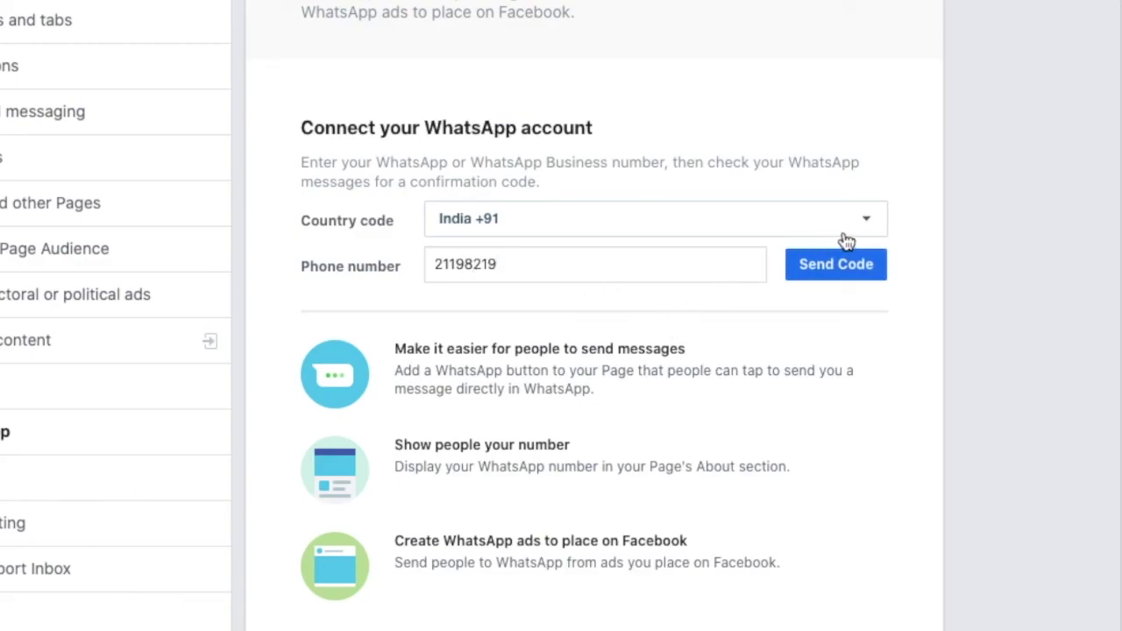
scroll(861, 226, up, 2)
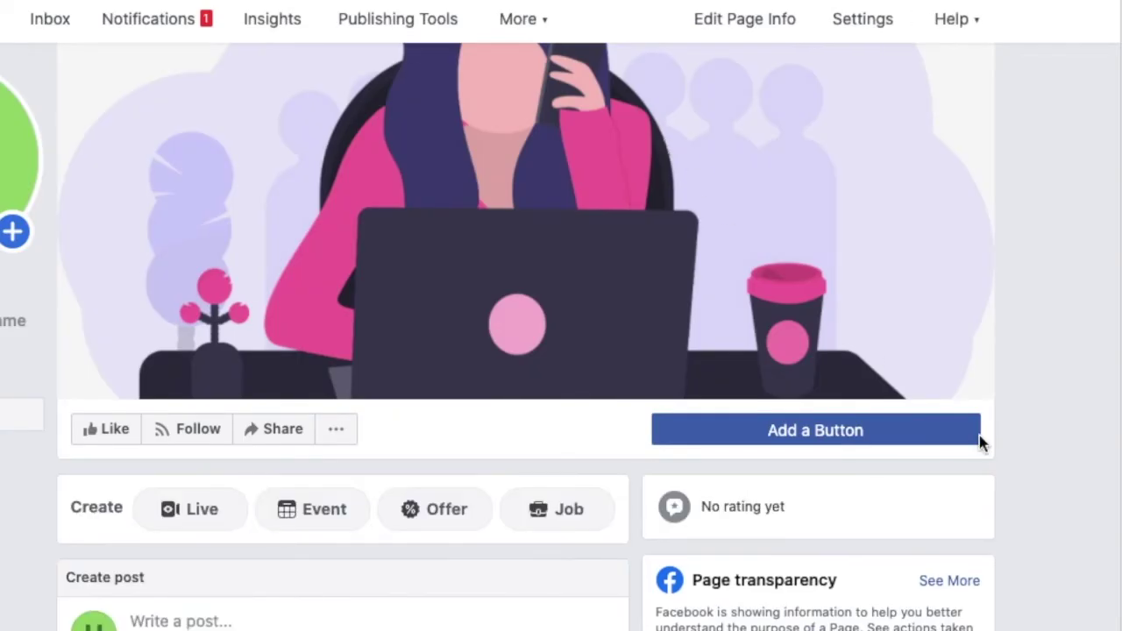
Add a page button, pick Call Now under Contact you, and go to Step 2.
click(927, 438)
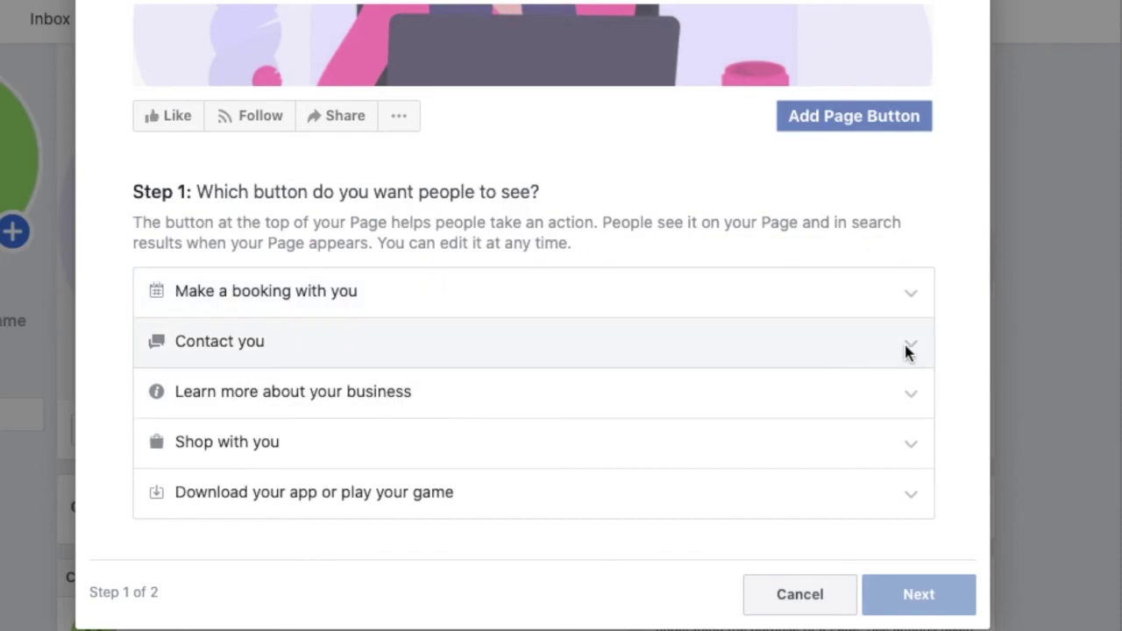
click(907, 350)
click(218, 453)
scroll(219, 454, down, 2)
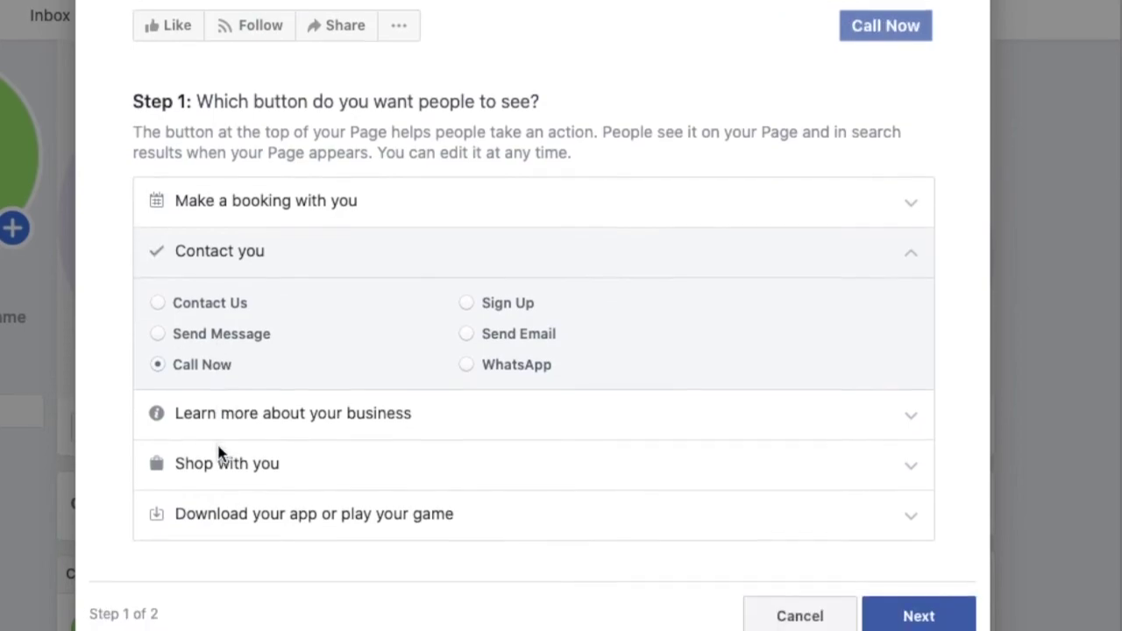
click(964, 619)
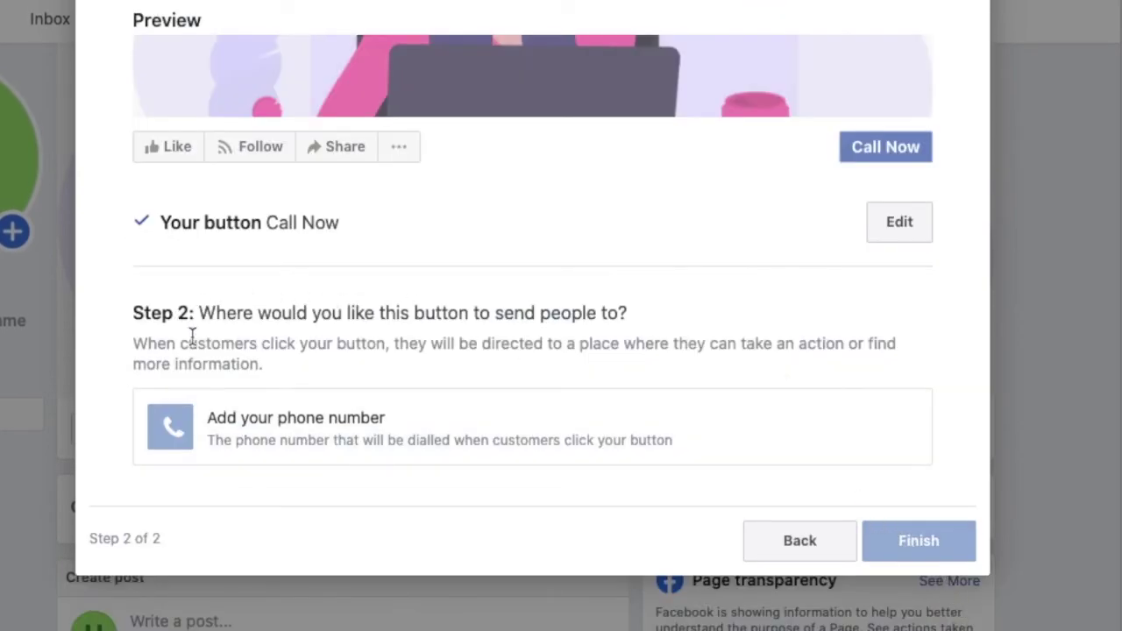
Enter and save the phone number the Call Now button dials, then finish the button.
click(412, 428)
click(421, 106)
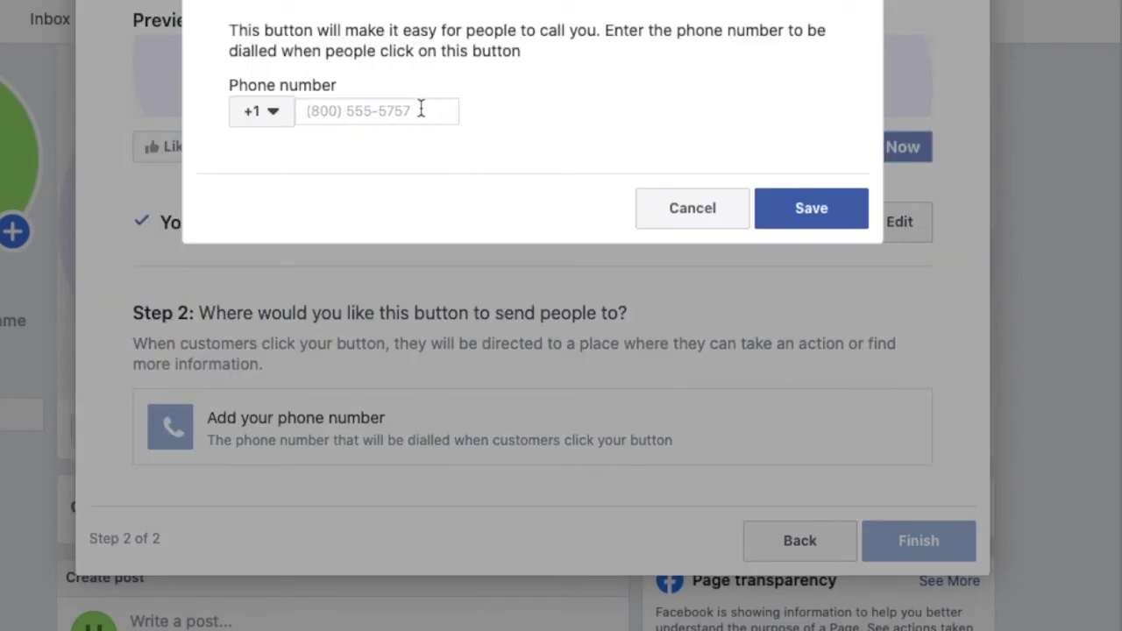
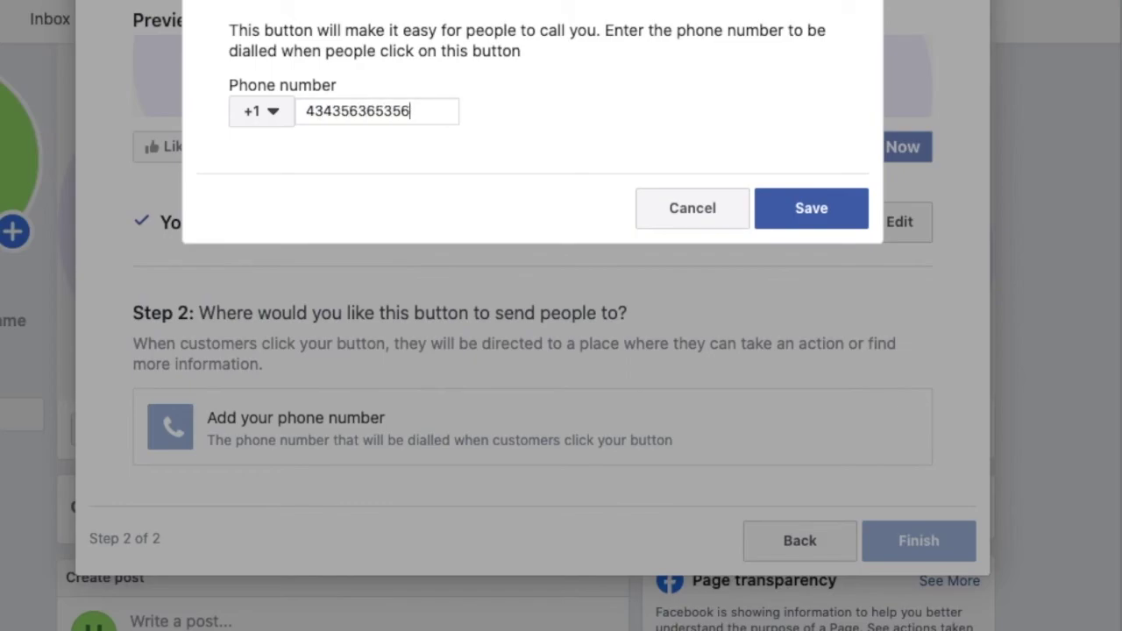
click(810, 207)
click(894, 458)
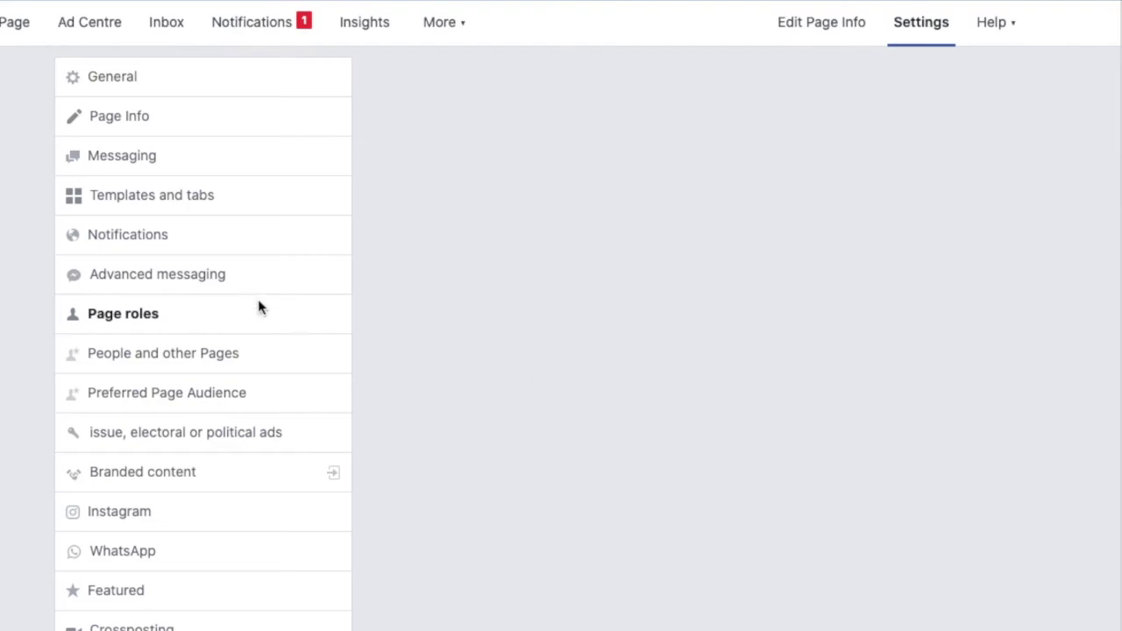
Open Page roles in Settings and select the name or email field under Assign a new Page role.
scroll(985, 162, down, 3)
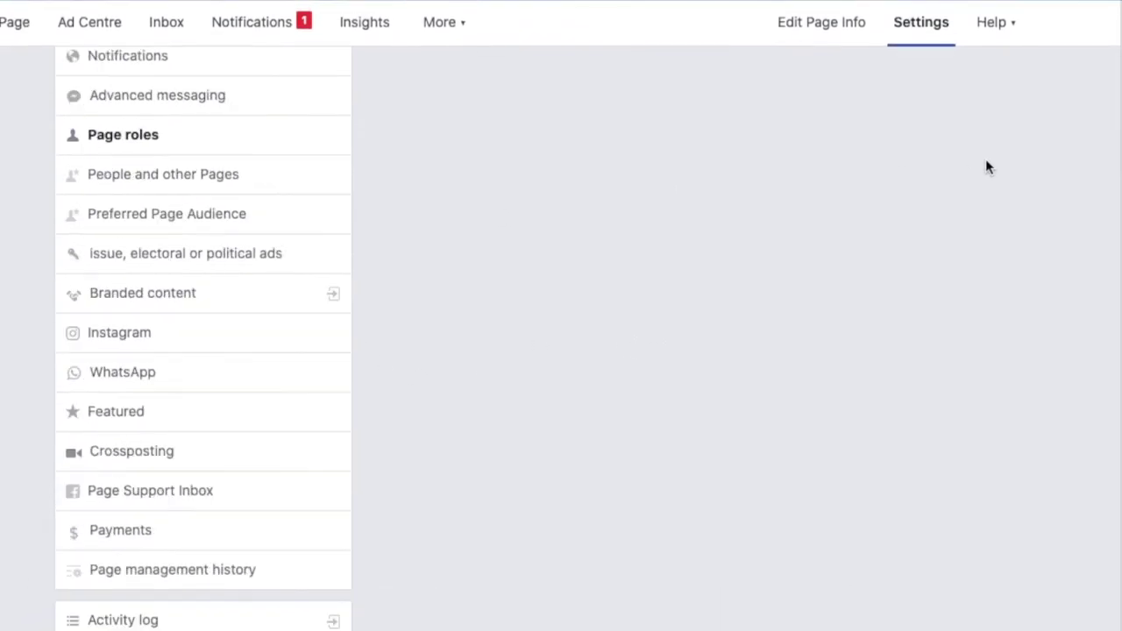
scroll(985, 159, up, 3)
click(125, 322)
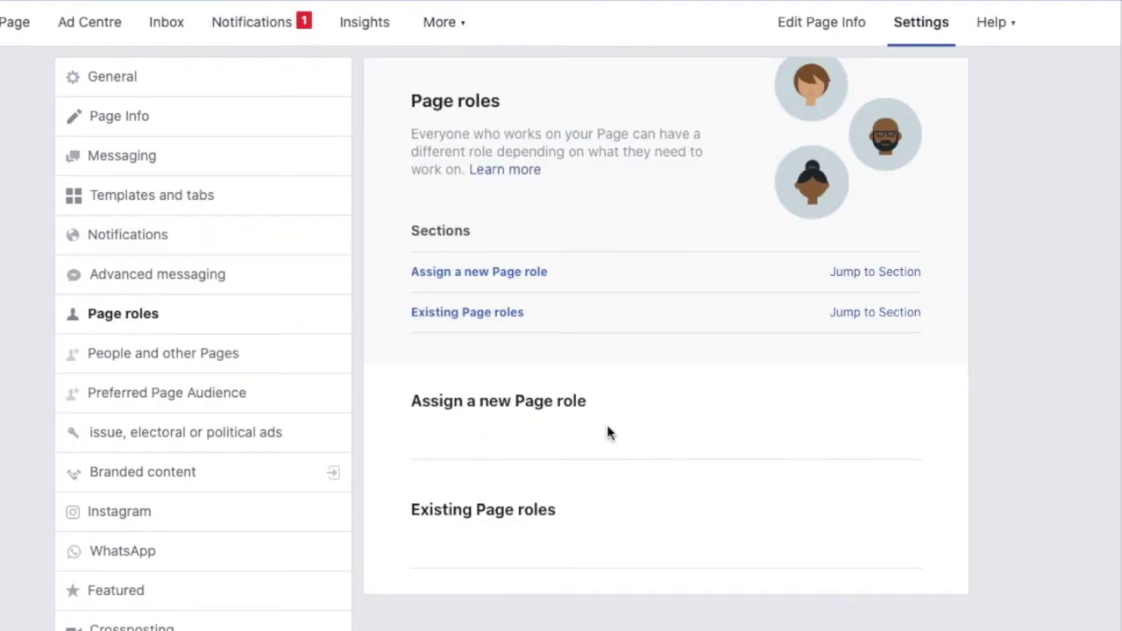
scroll(607, 427, down, 3)
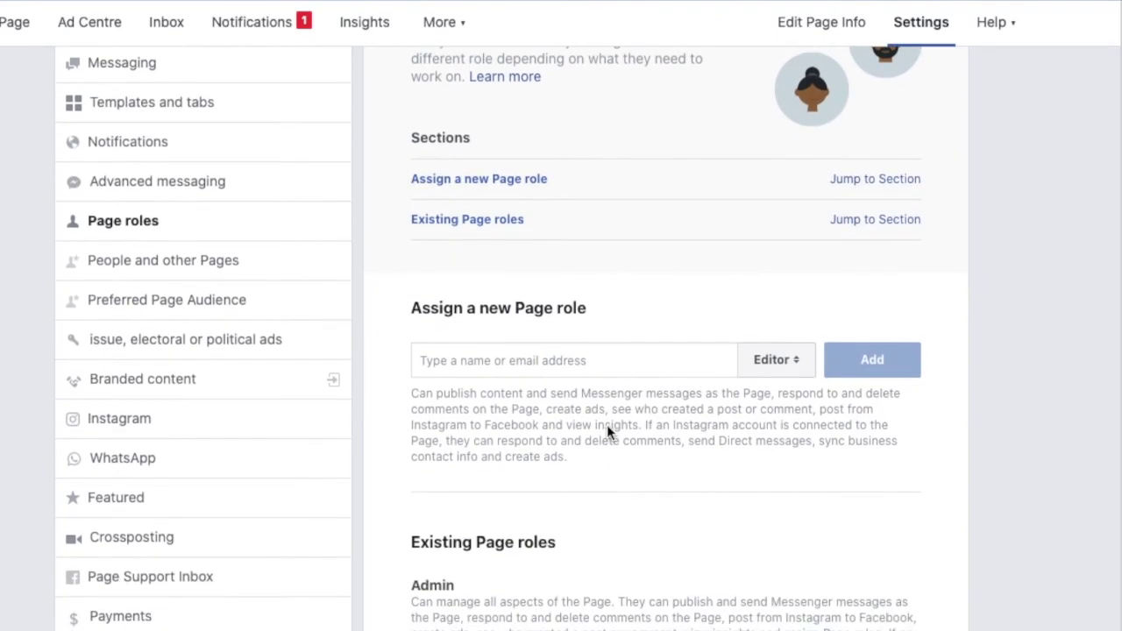
scroll(608, 427, up, 3)
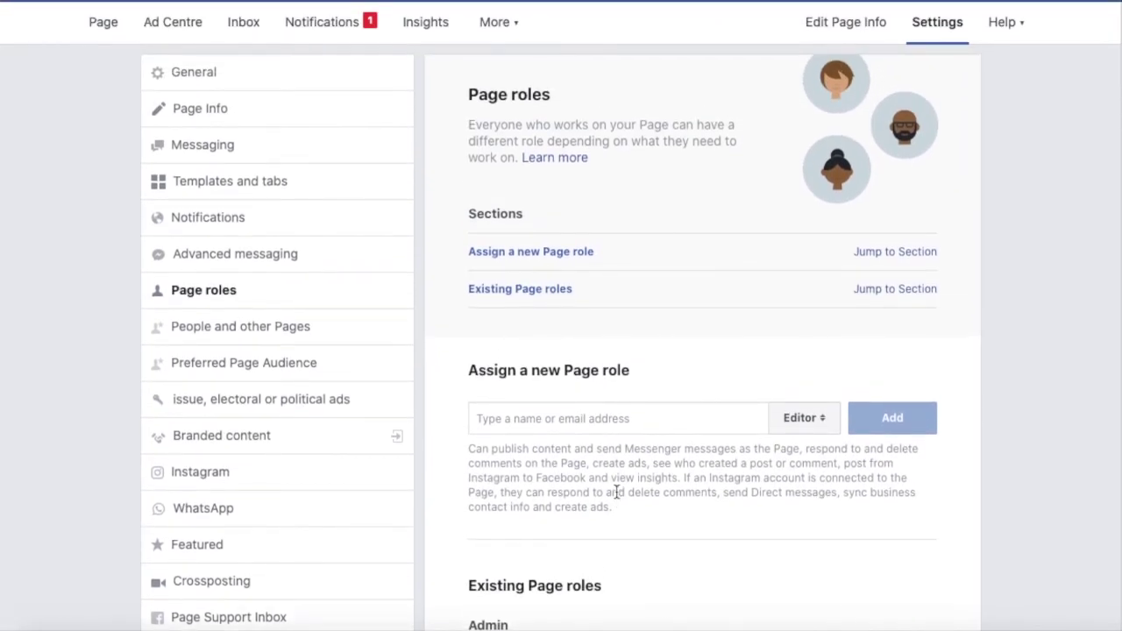
click(635, 416)
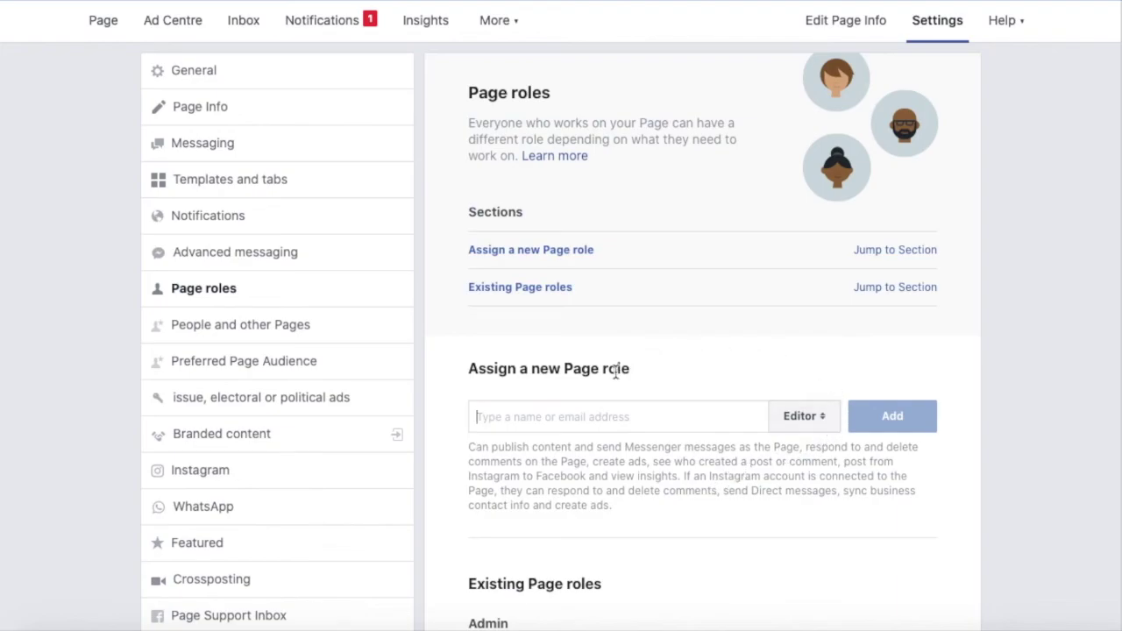
scroll(616, 370, down, 1)
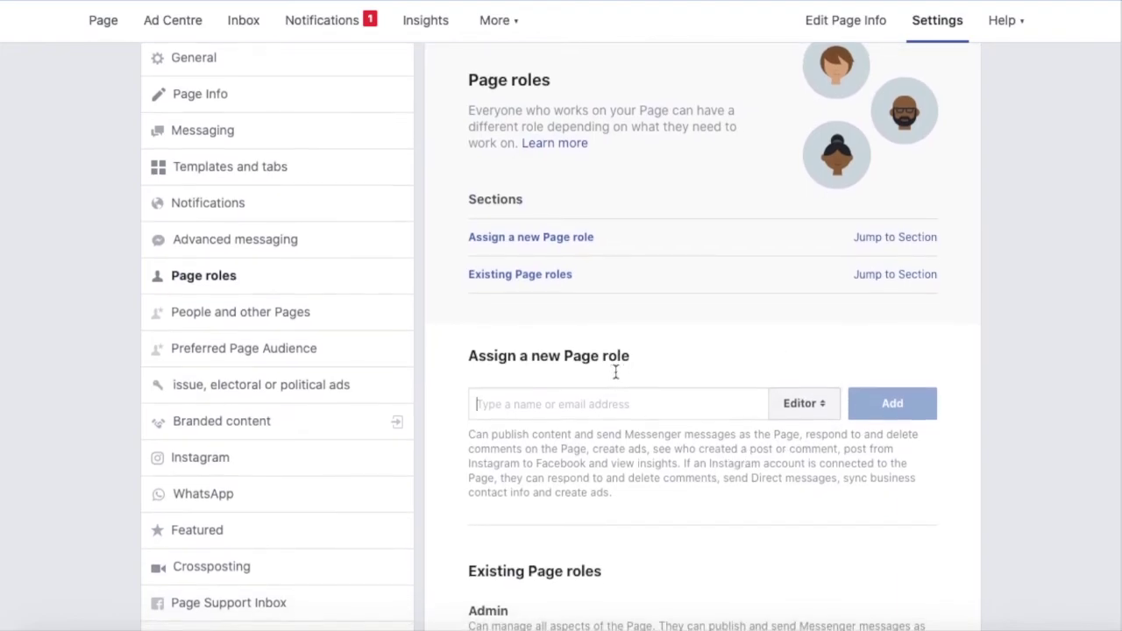